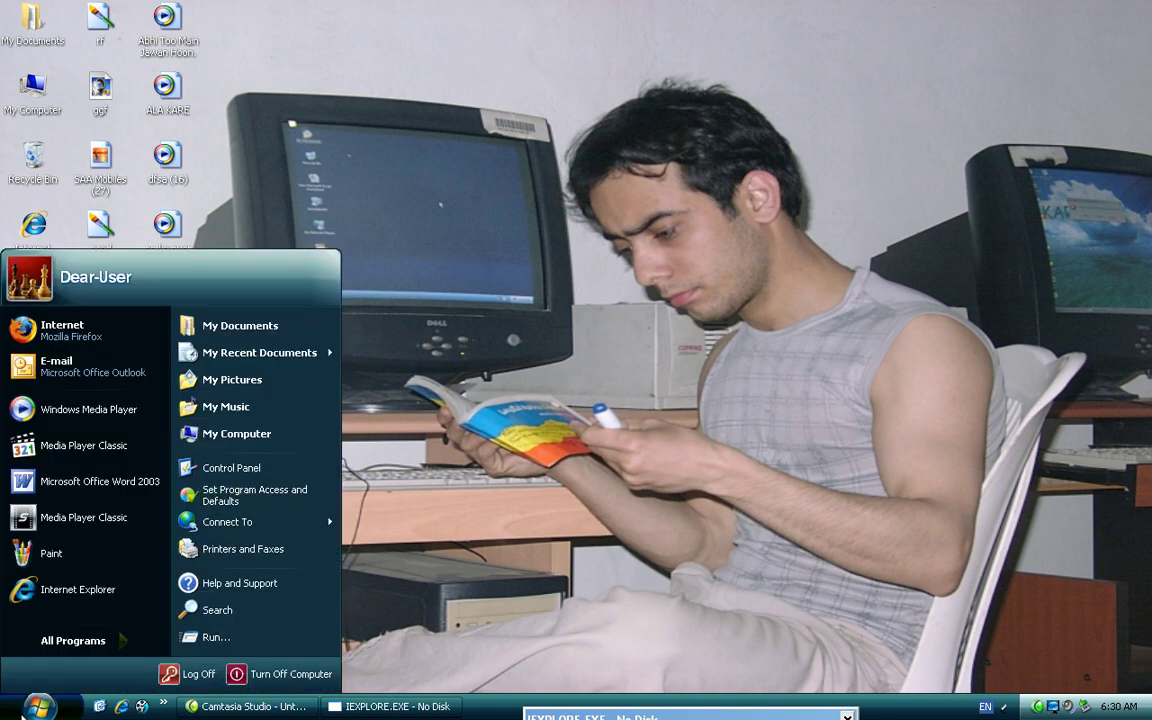
Launch Microsoft Access by running msaccess from the Start menu's Run box
left_click(236, 648)
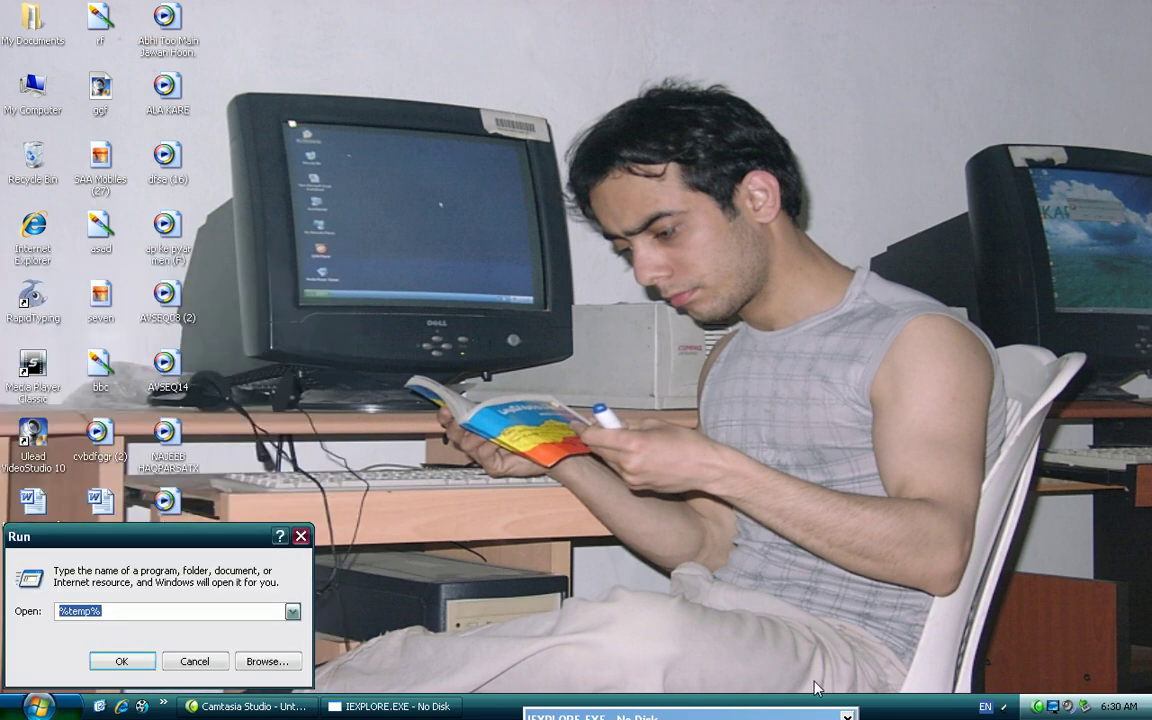
type("msaccess")
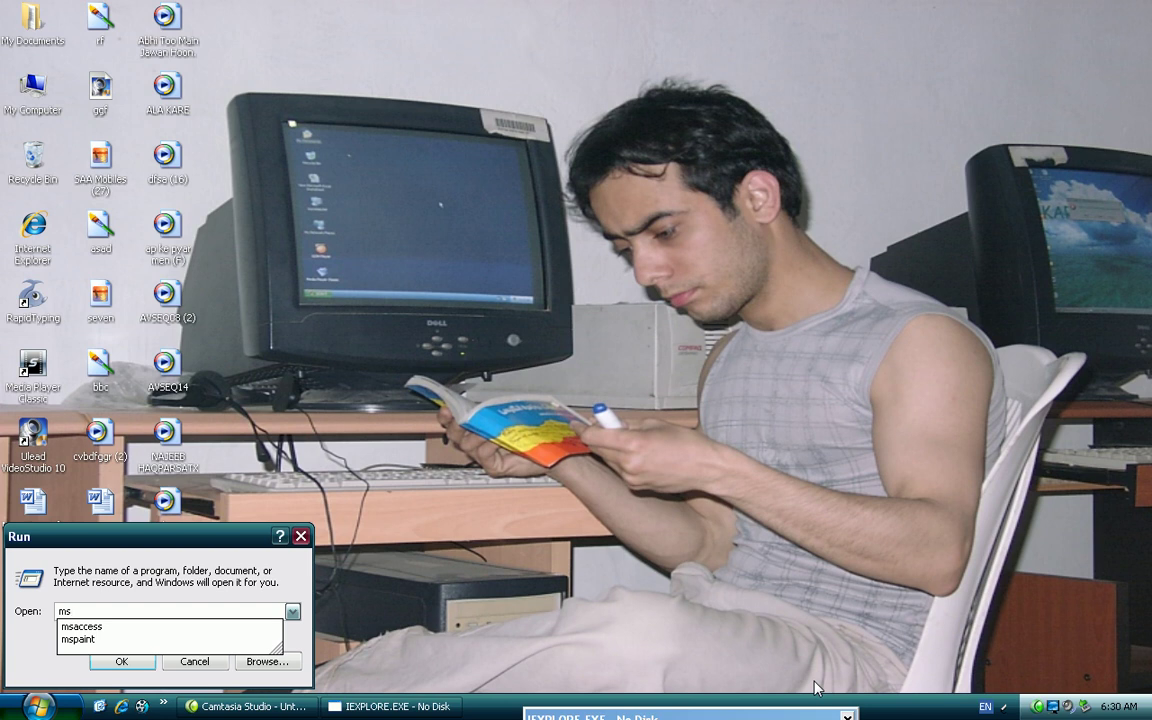
key("Return")
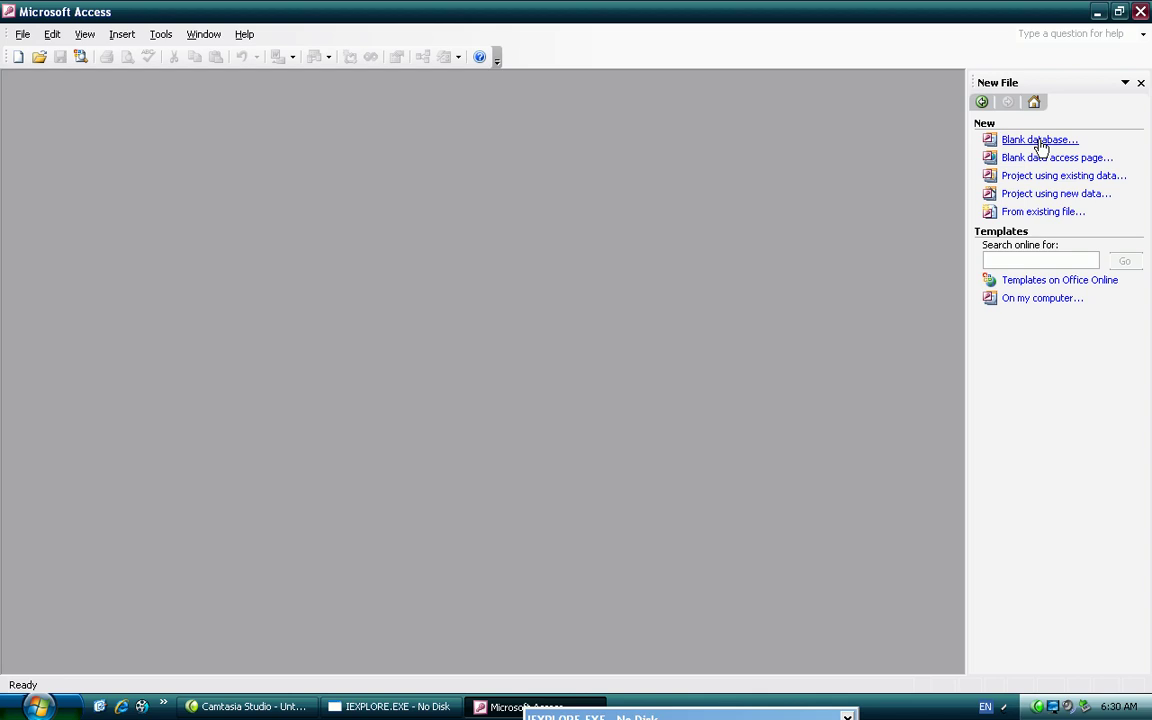
Create a blank database named nn saved inside New Folder
left_click(1040, 141)
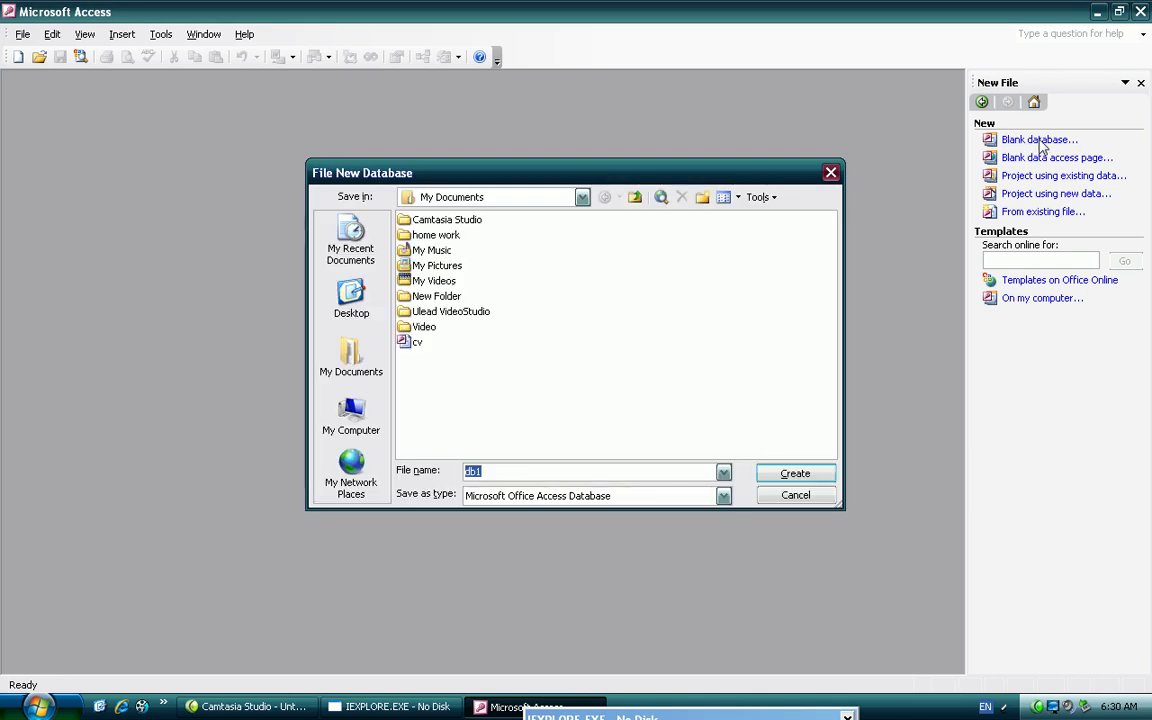
type("New Folder")
key("Return")
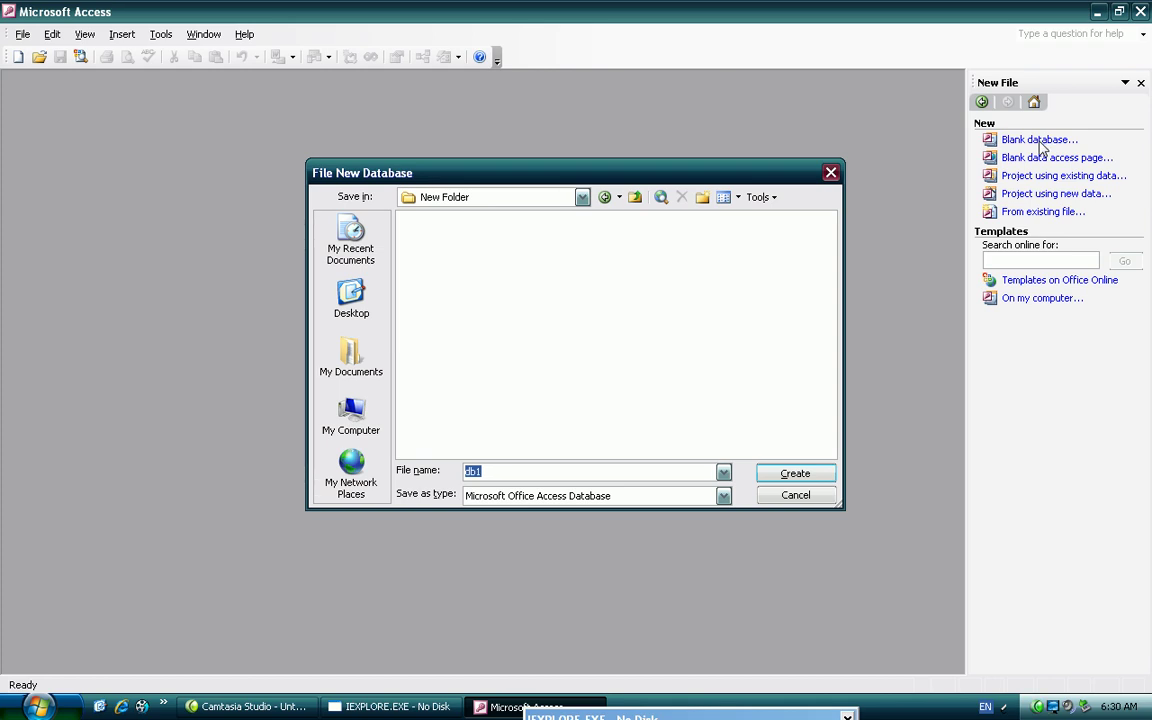
type("no")
key("Return")
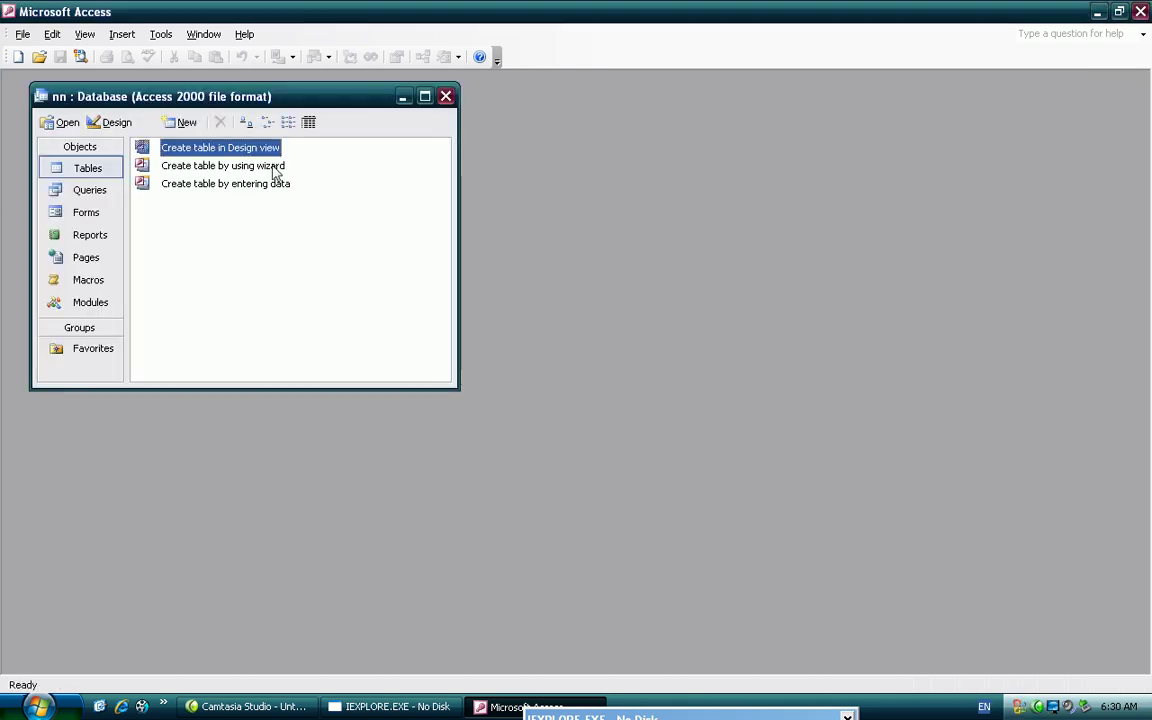
Start a new table in Design view and add a project field of type Text
double_click(204, 150)
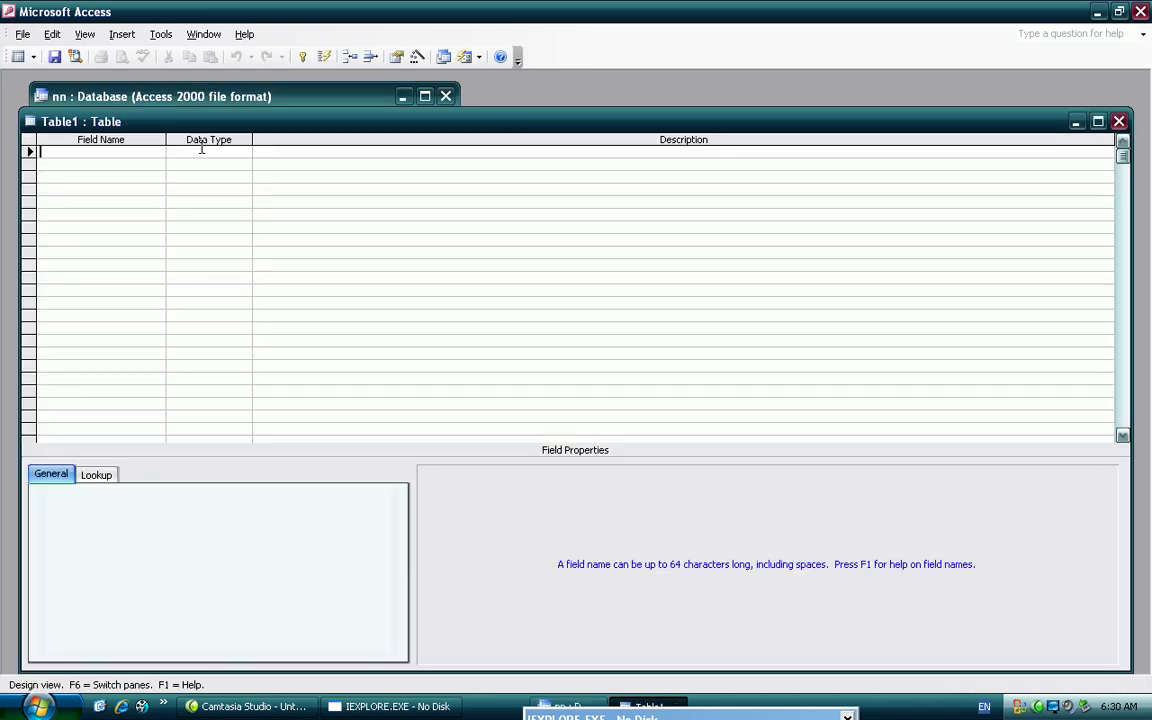
left_click(99, 160)
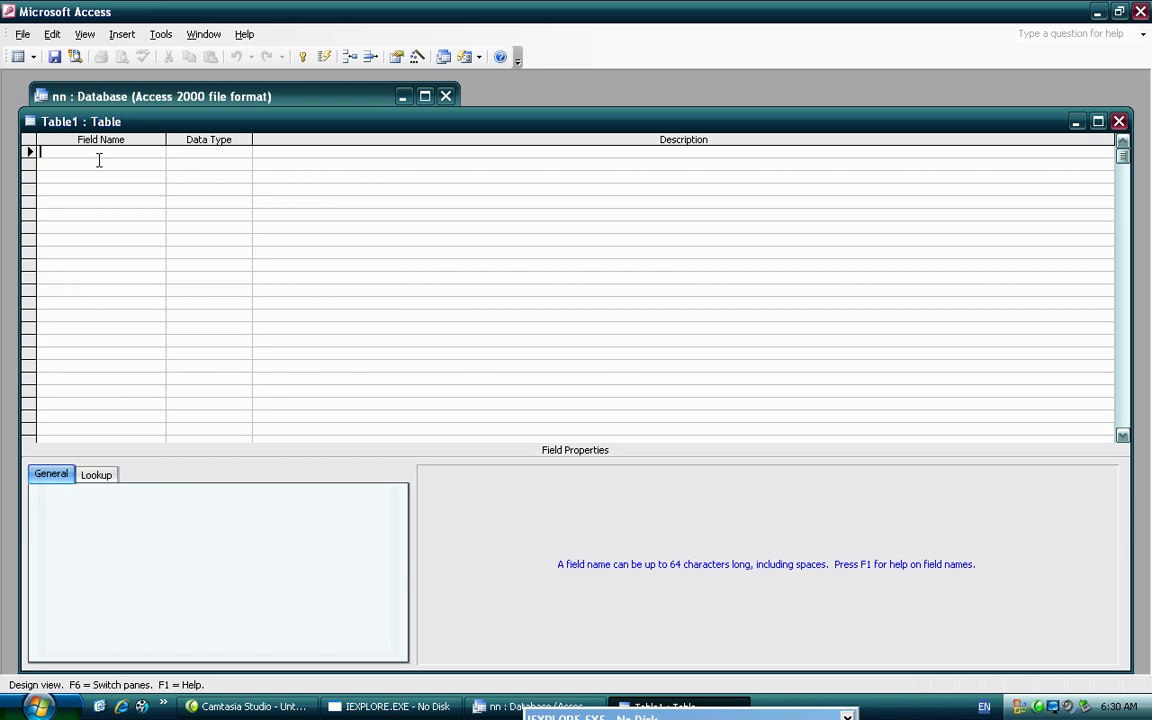
type("project")
key("Tab")
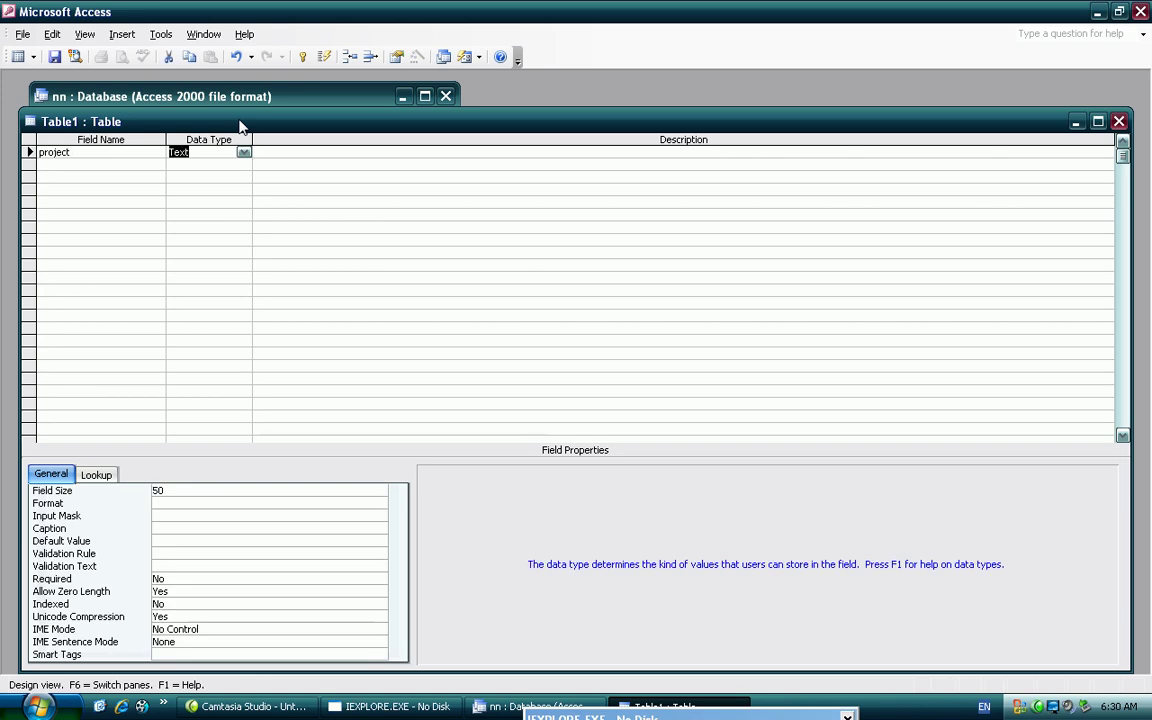
key("Tab")
key("Tab")
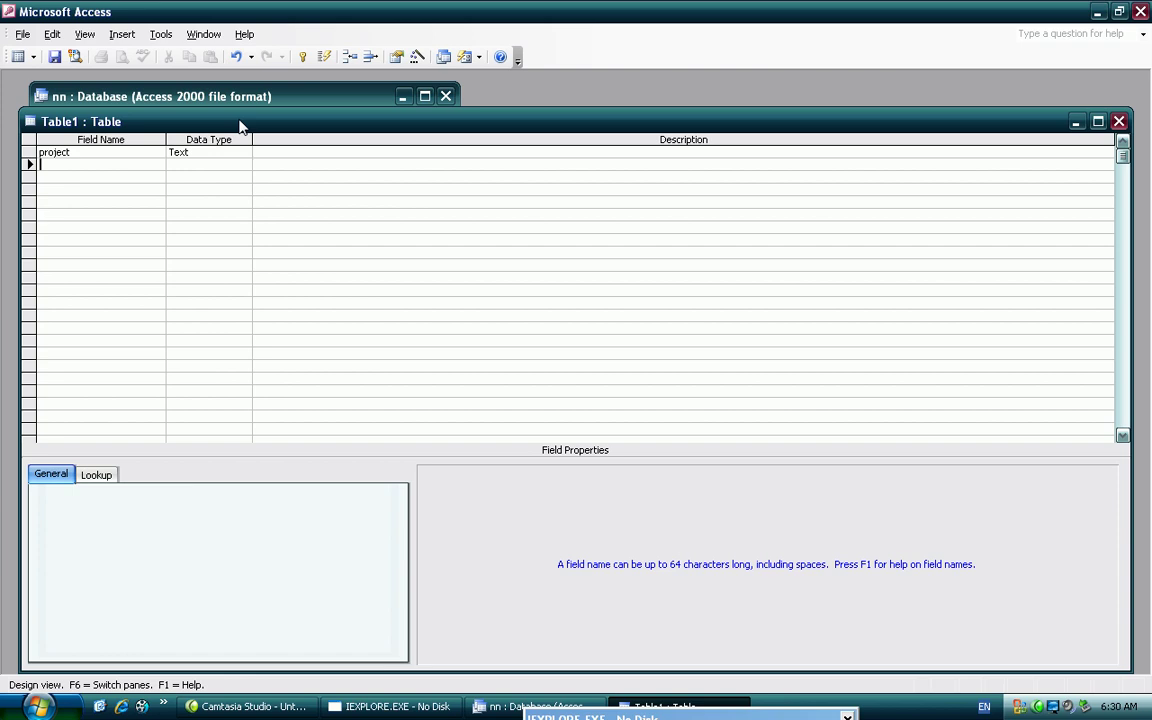
Add a donor field as Text and a fund field as Number
type("don")
type("at")
key("BackSpace")
key("BackSpace")
type("or")
key("Tab")
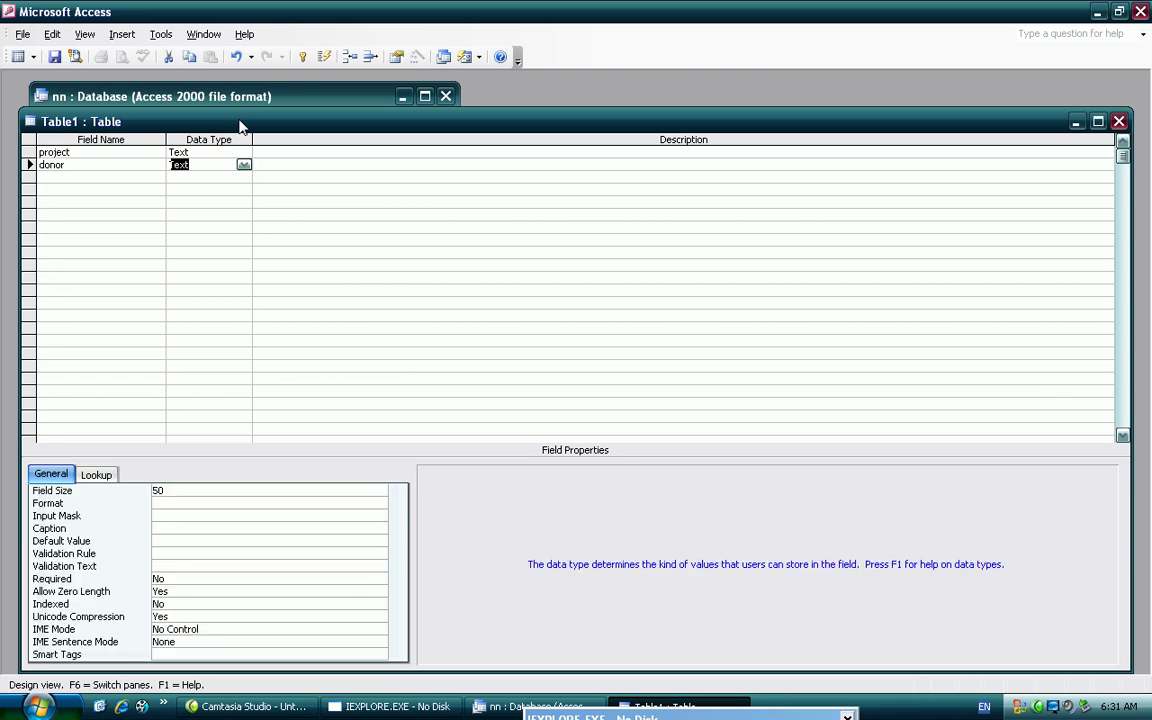
key("Tab")
key("Tab")
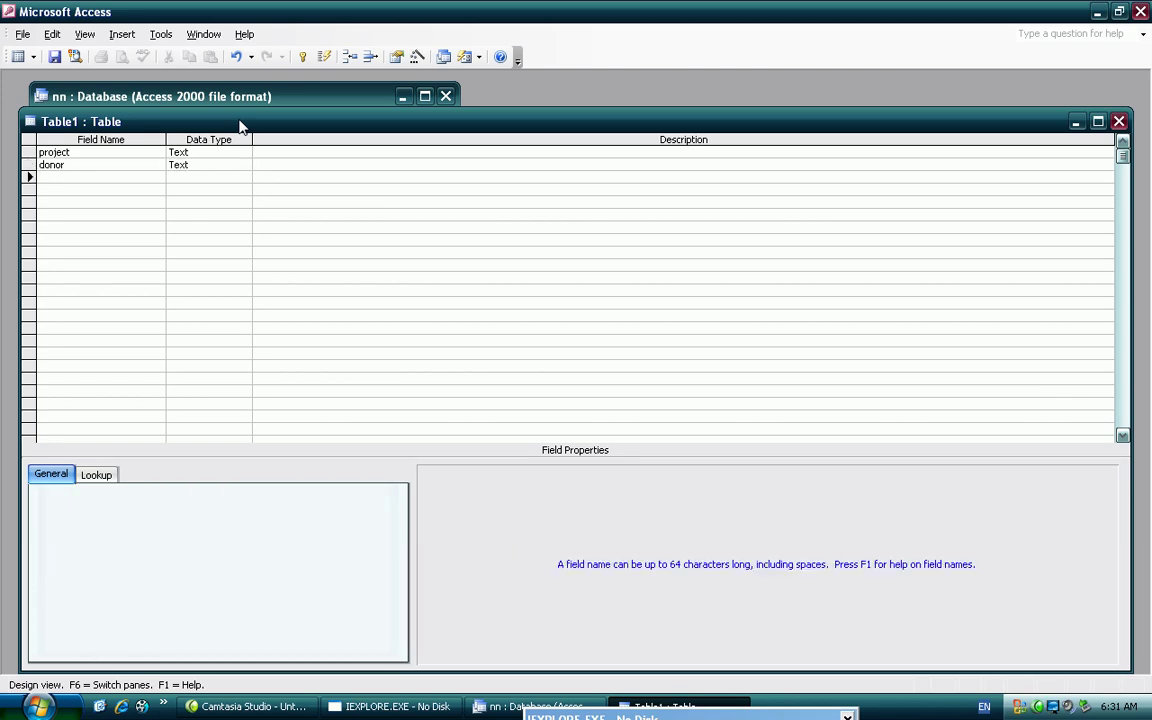
type("fund")
key("Tab")
type("n")
key("Tab")
key("Tab")
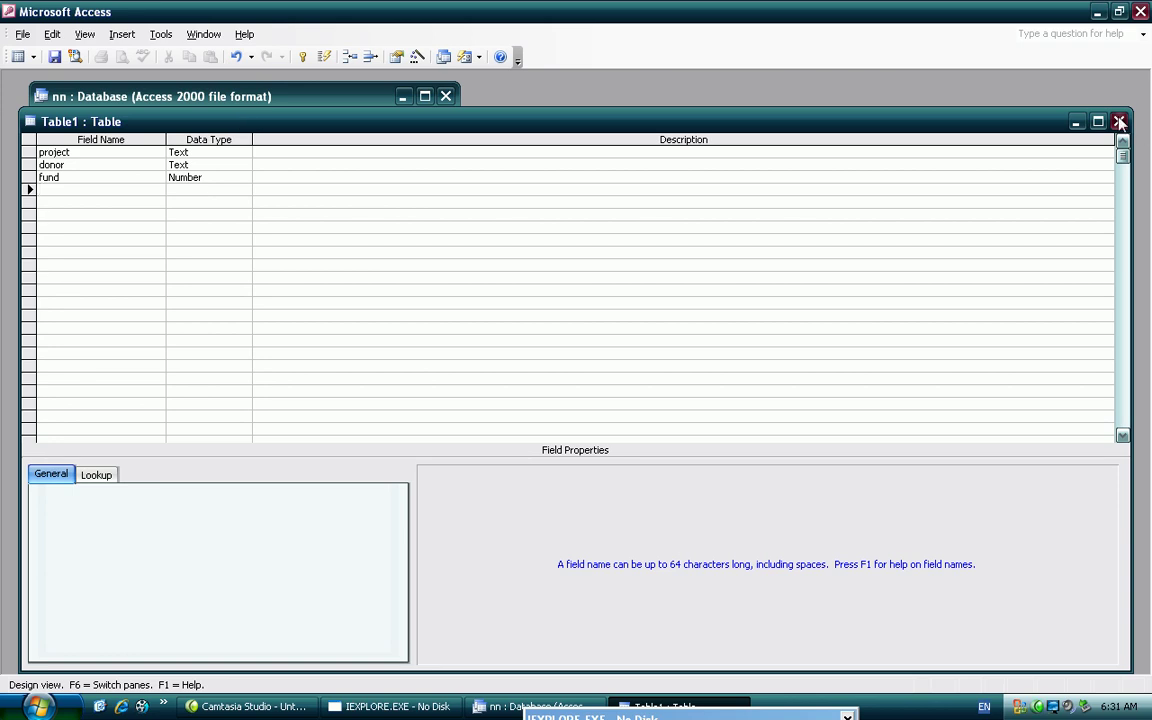
Close the design and save the table as main without a primary key
left_click(1120, 122)
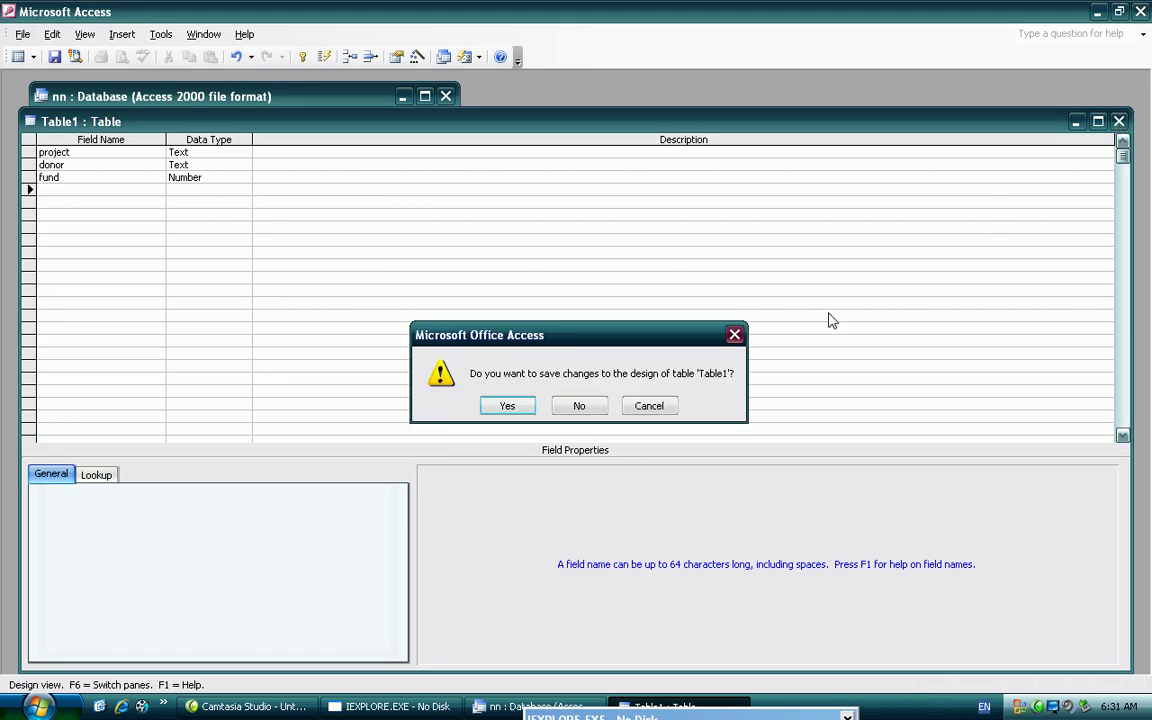
left_click(525, 410)
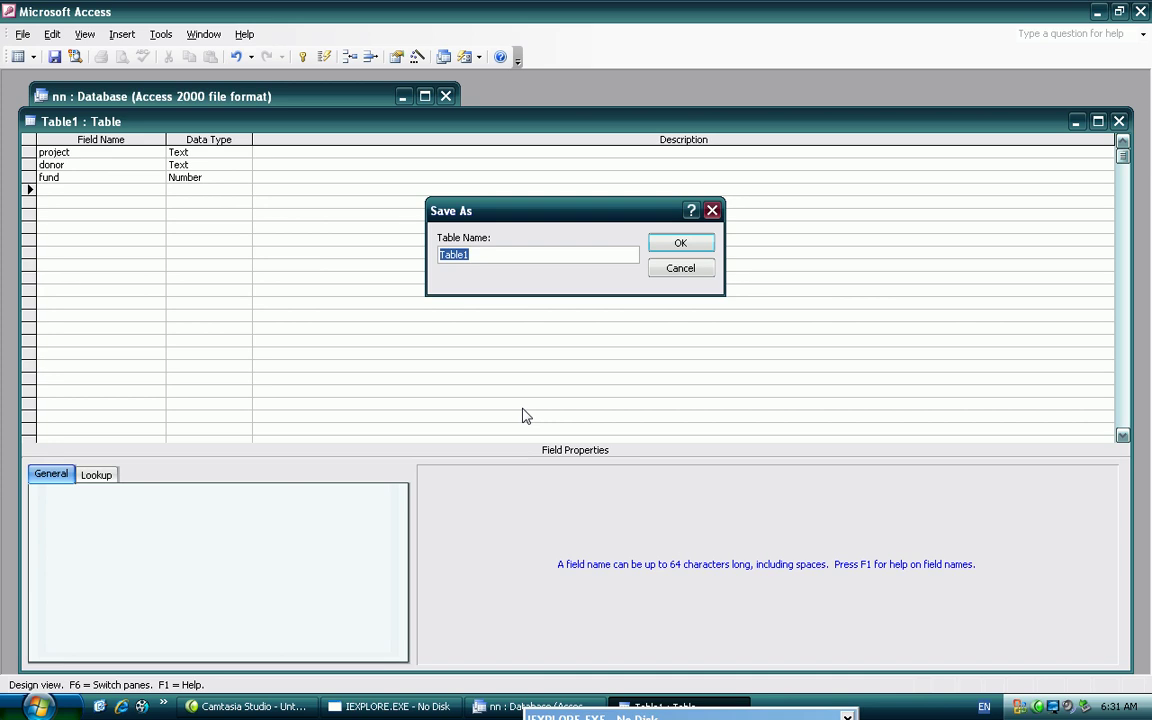
type("nsd")
key("Return")
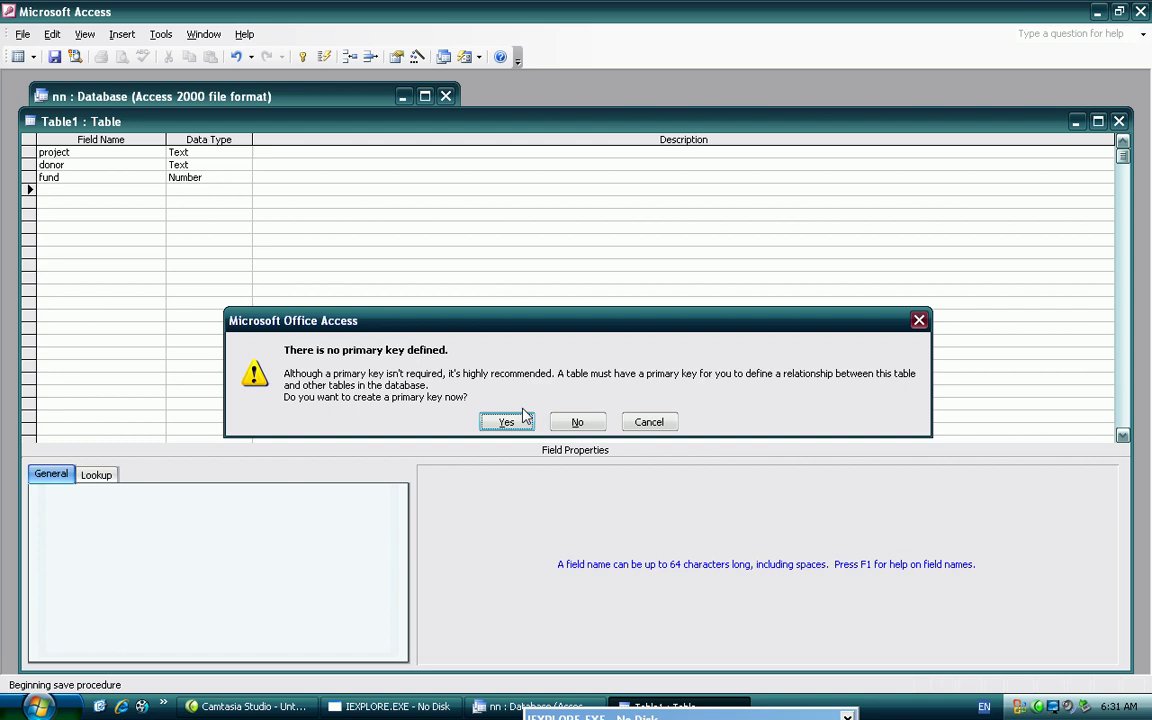
left_click(580, 425)
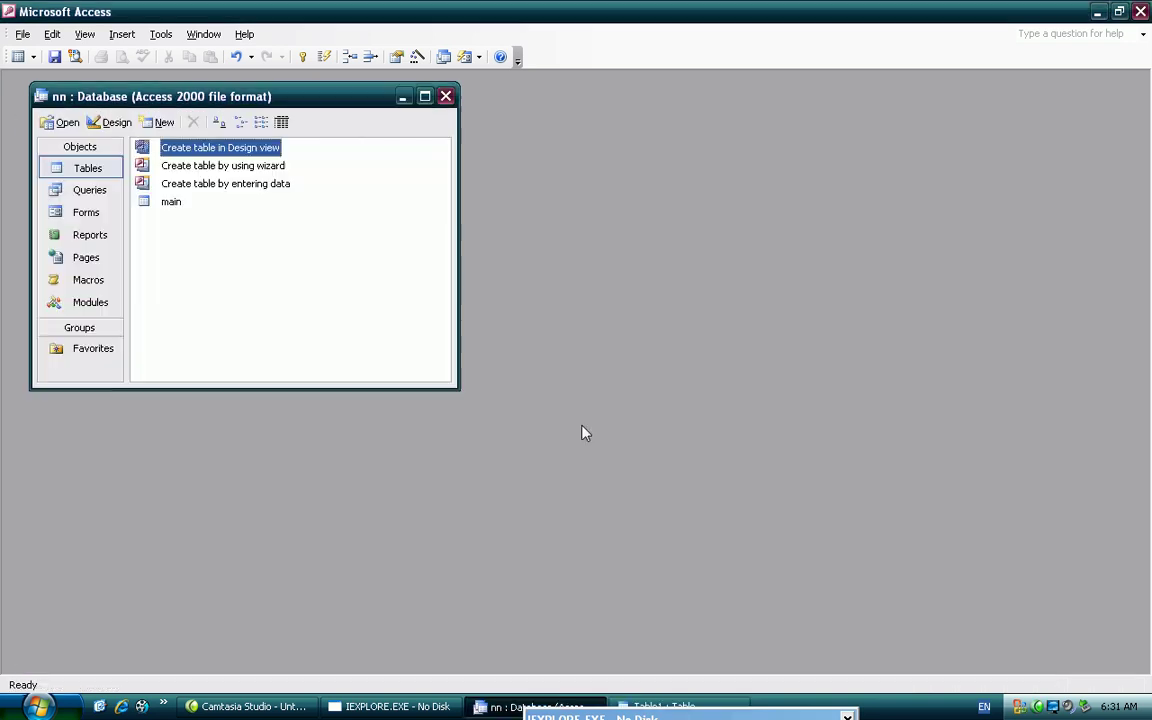
Open the main table datasheet and enter the record MOSHQH, UNAMA, 8000
double_click(170, 205)
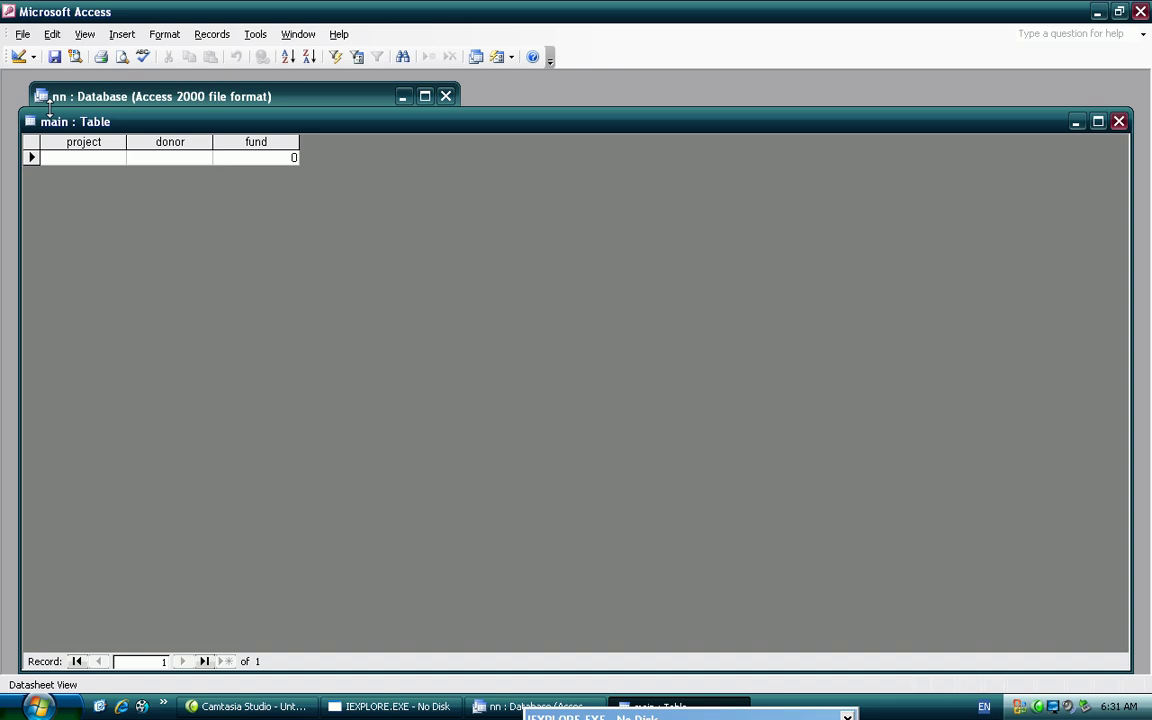
type("m")
key("BackSpace")
key("Caps_Lock")
type("MO")
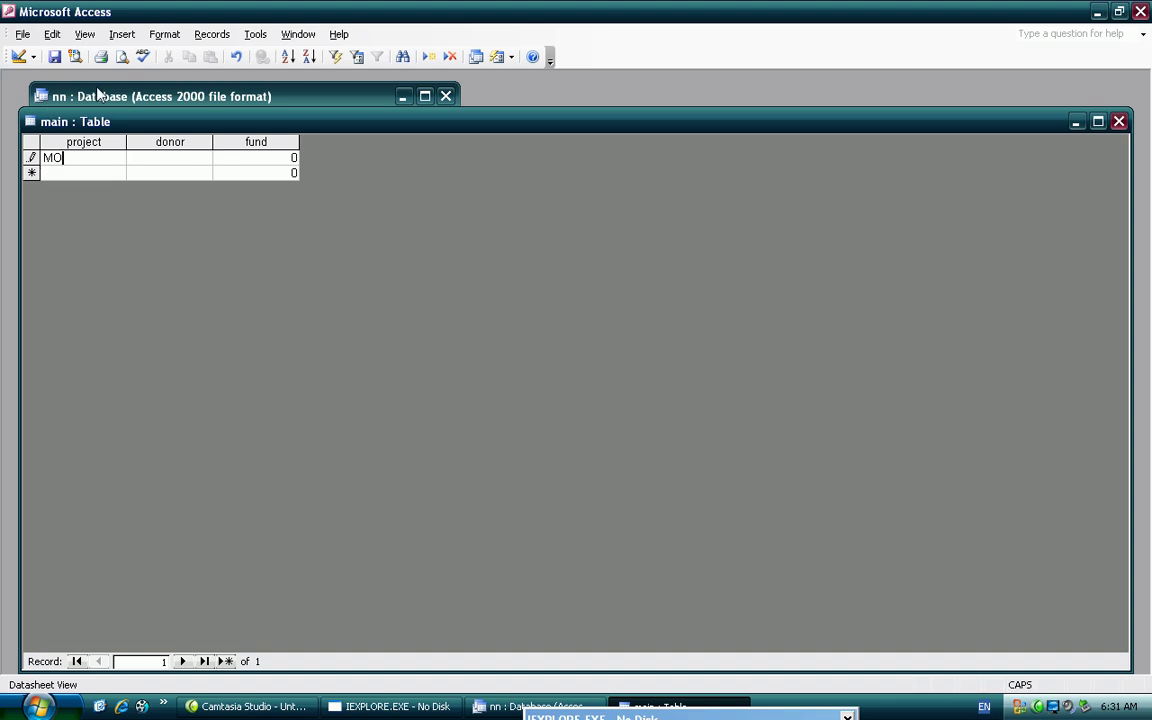
type("SHQH")
key("Tab")
type("UNI")
type("AMA")
key("Tab")
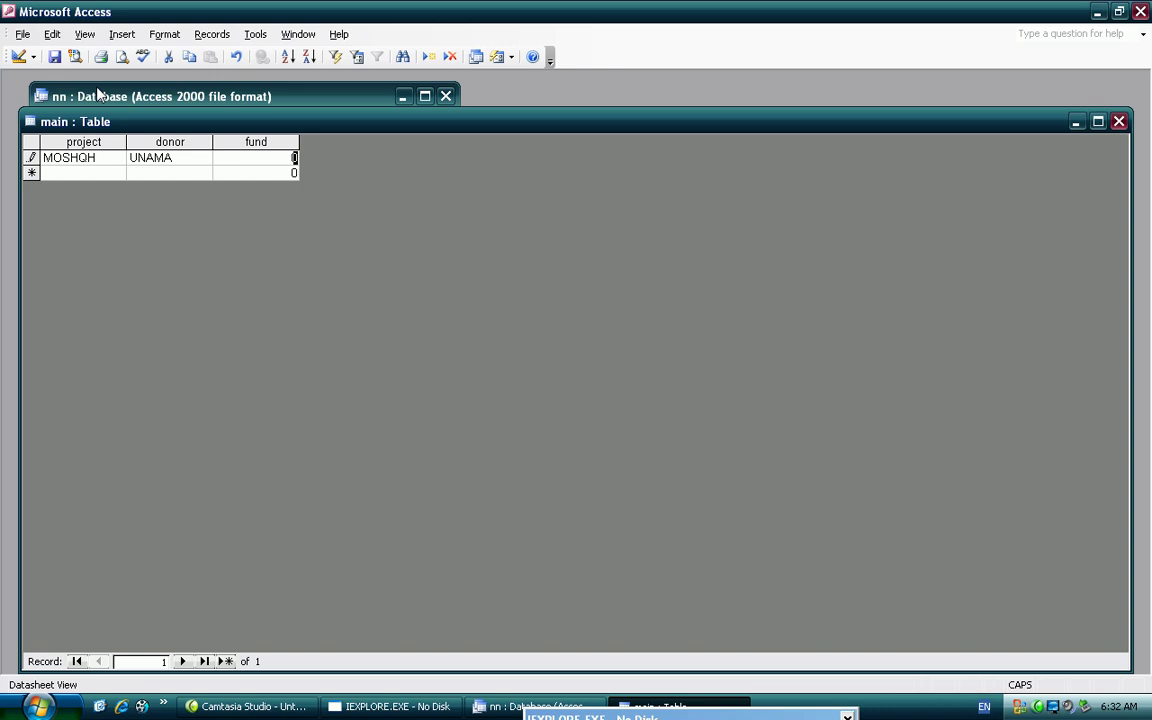
type("8000")
key("Tab")
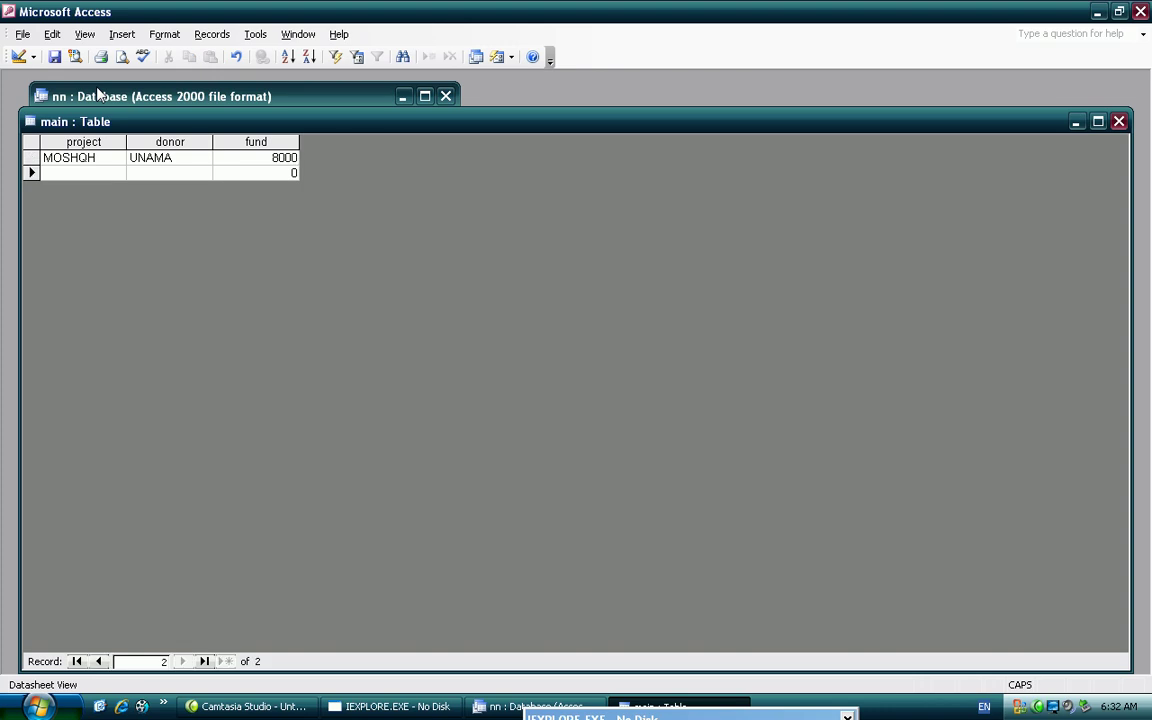
left_click(98, 93)
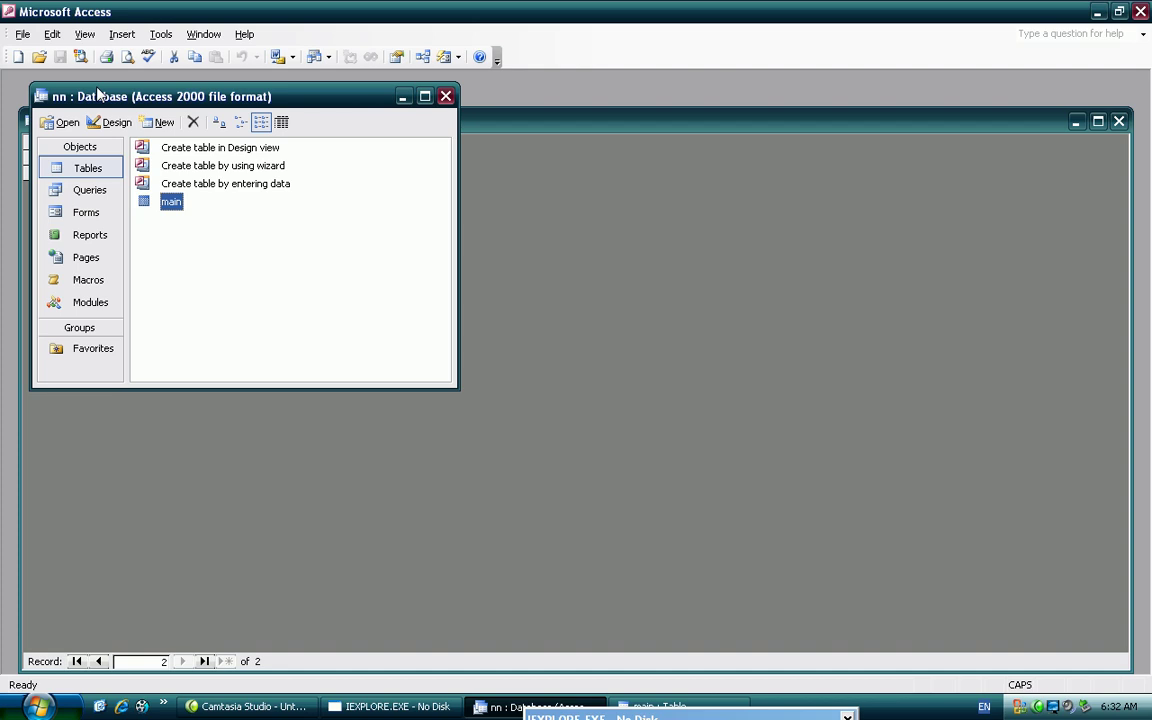
left_click(530, 181)
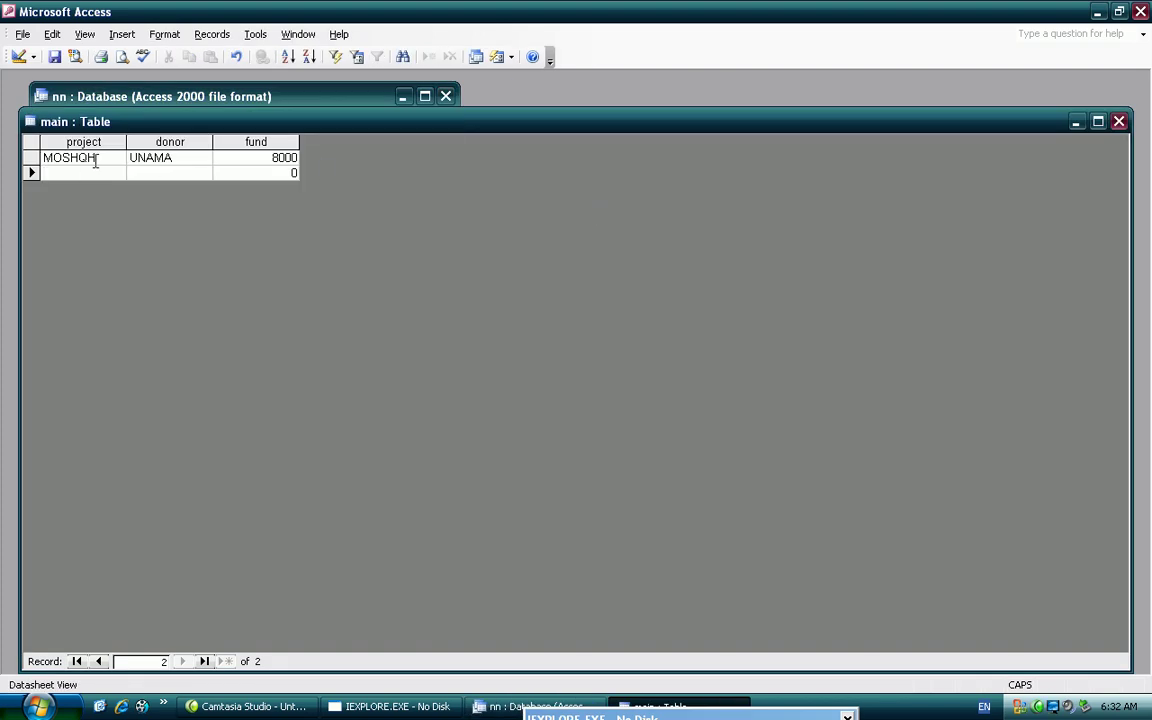
Enter the record HOSPITAL, UNCHR, 7000 in the main table
type("H")
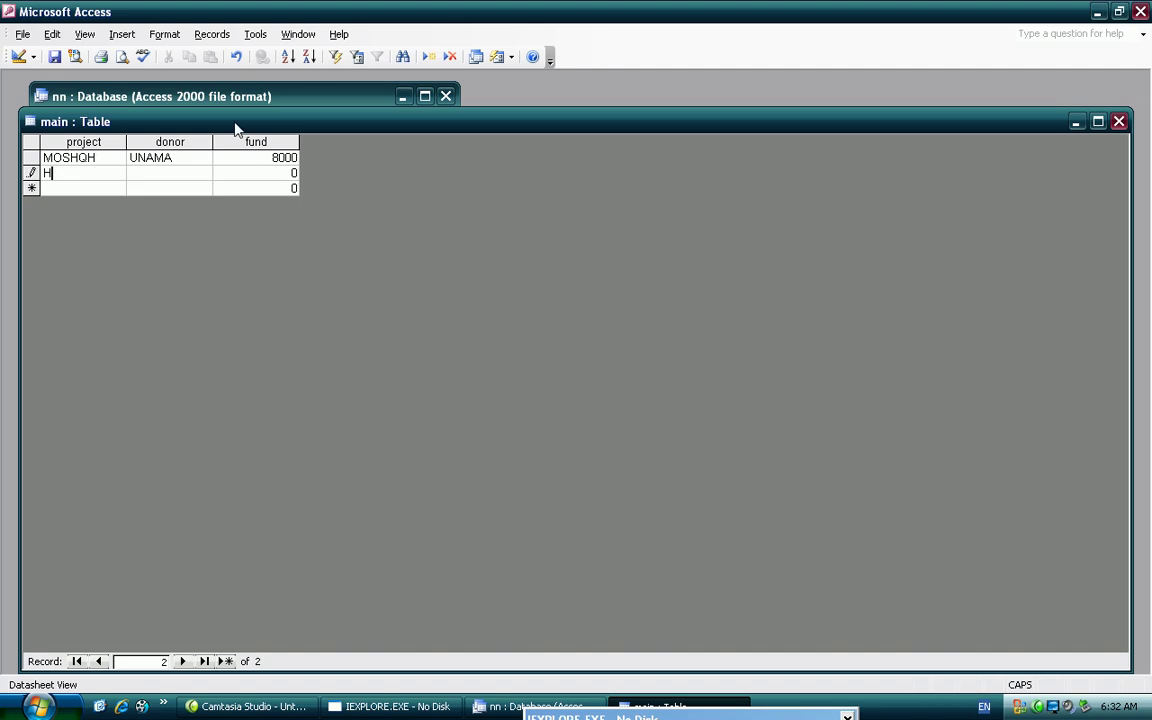
type("OSPITAL")
key("Tab")
type("UNCHR")
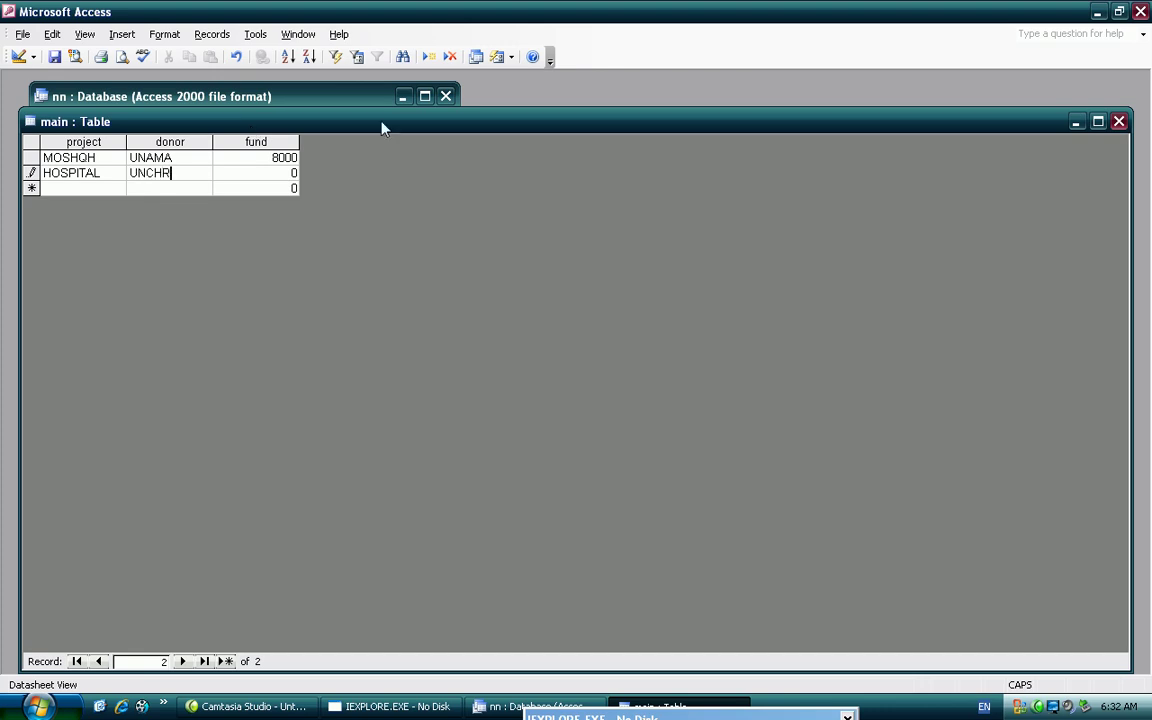
key("Tab")
type("7000")
key("Tab")
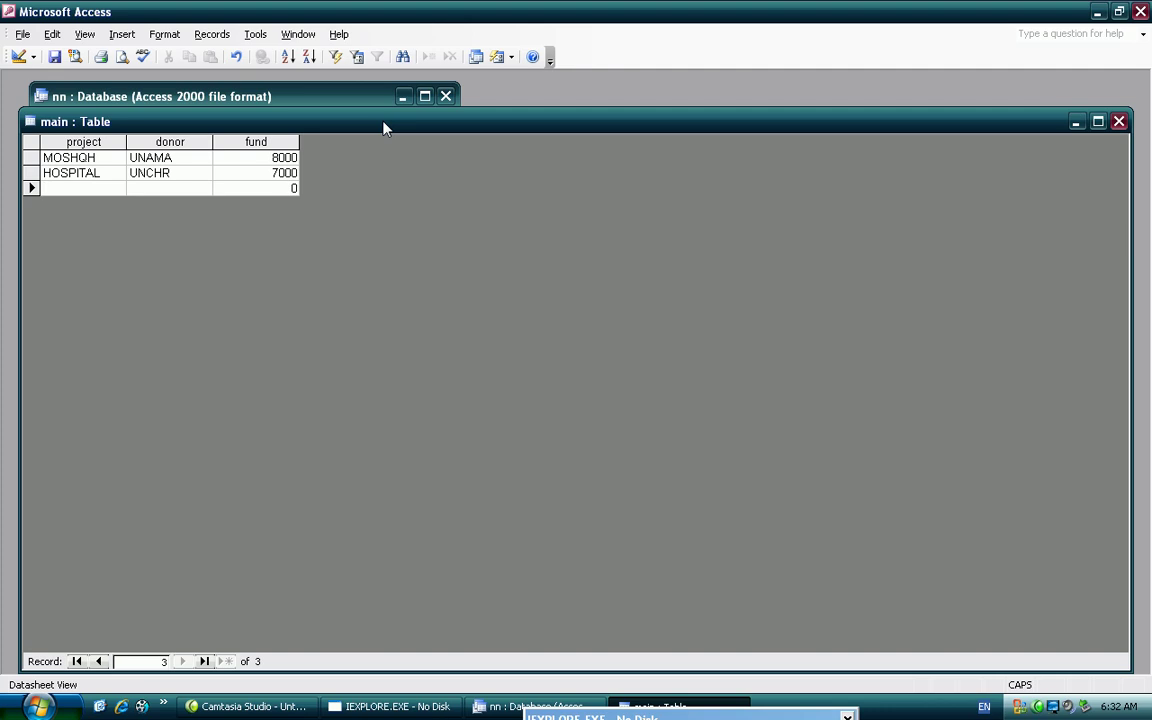
Enter the record FOOD, WFP, 6000 and reposition the table window
type("FOOD")
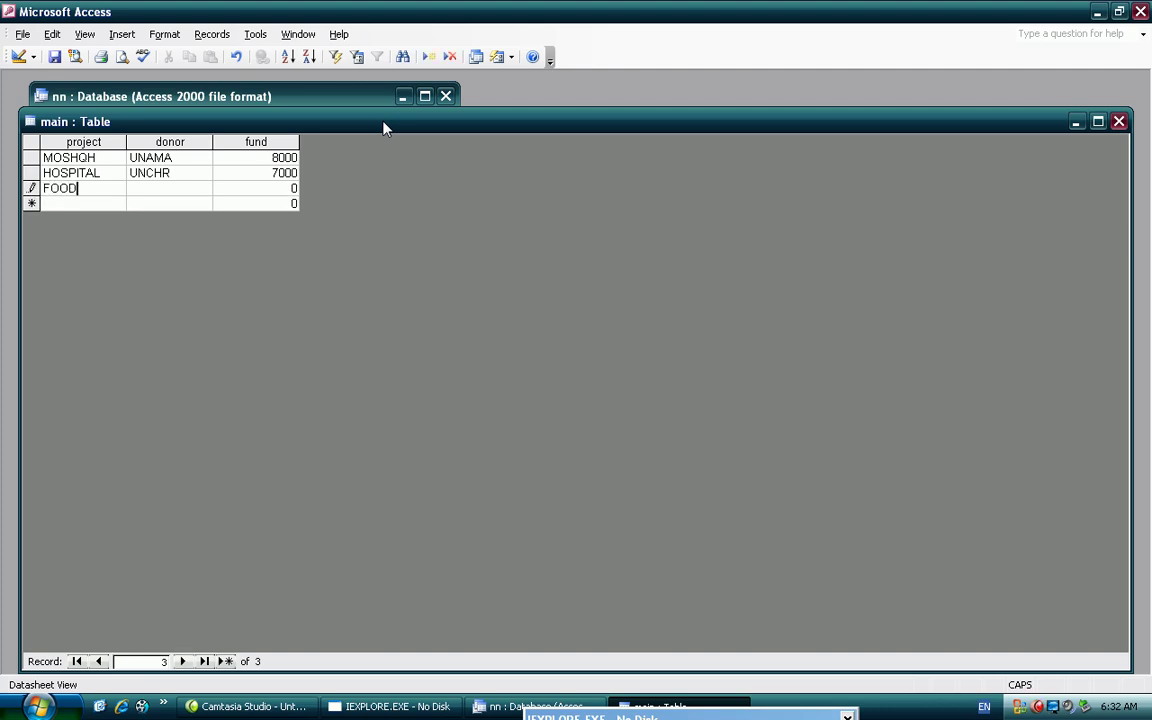
key("Tab")
type("WFP")
key("Tab")
type("6")
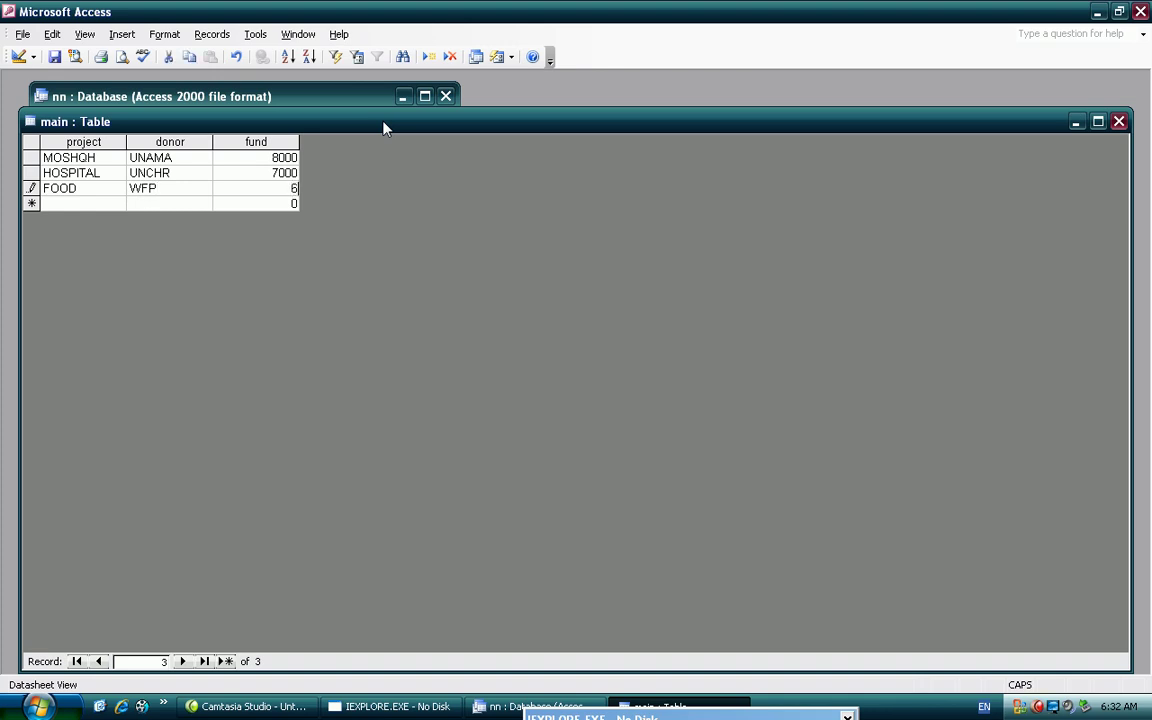
left_click_drag(459, 128, 510, 132)
type("000")
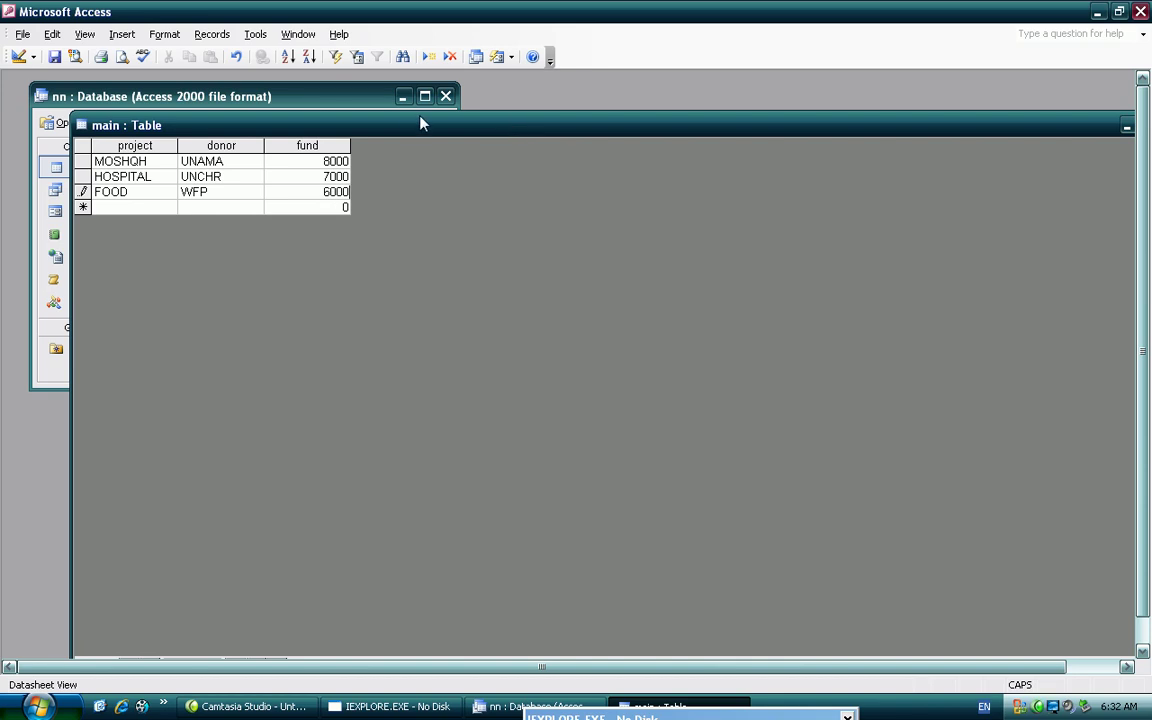
left_click_drag(1067, 138, 968, 110)
Close the main table and deselect it in the Tables list
left_click(1055, 112)
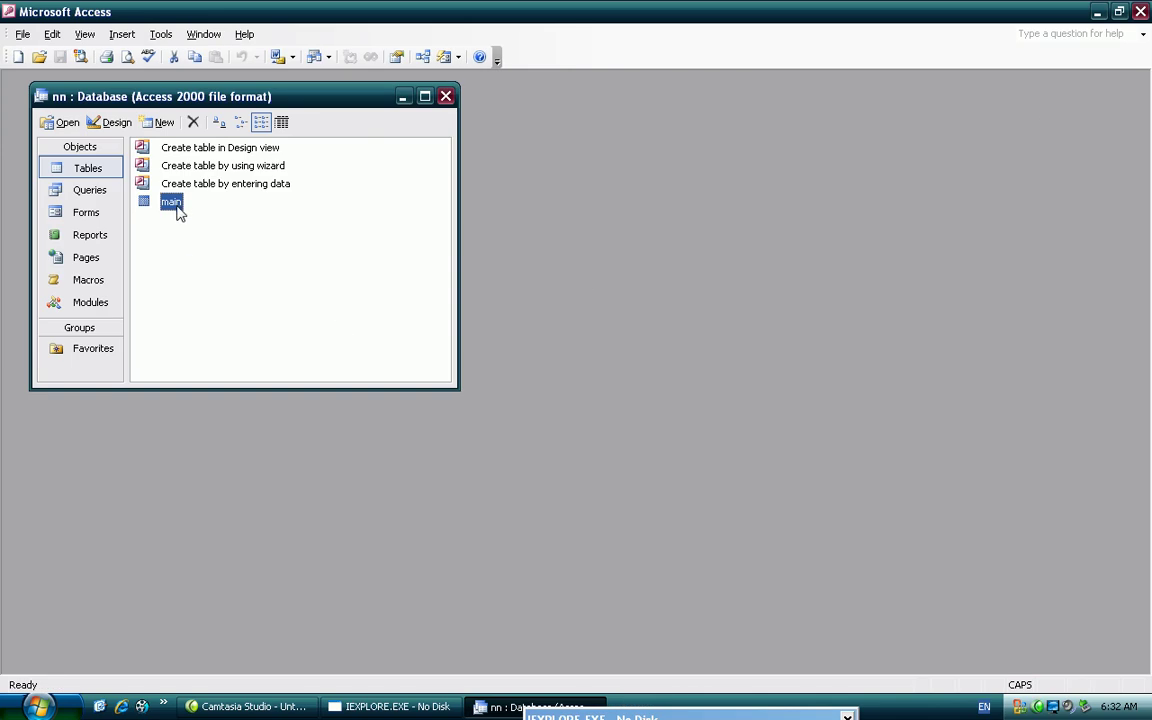
left_click(224, 219)
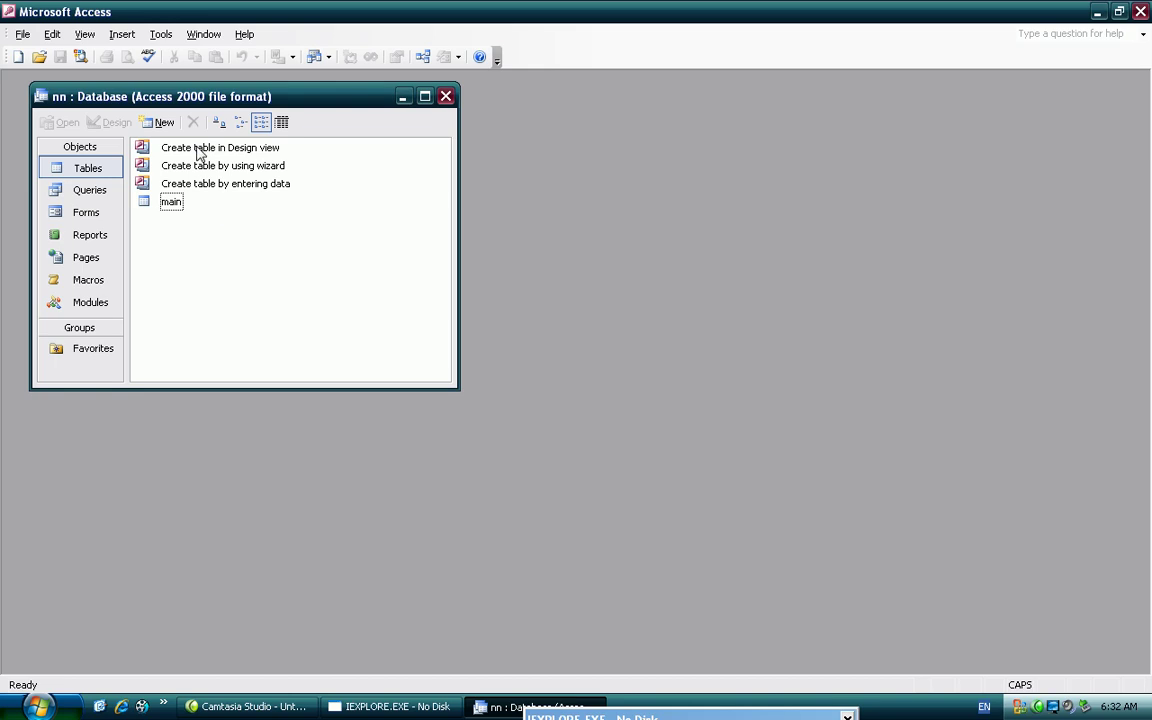
Start a new Design view table with Text fields PROJECT, DONOR and LOCATION
double_click(209, 150)
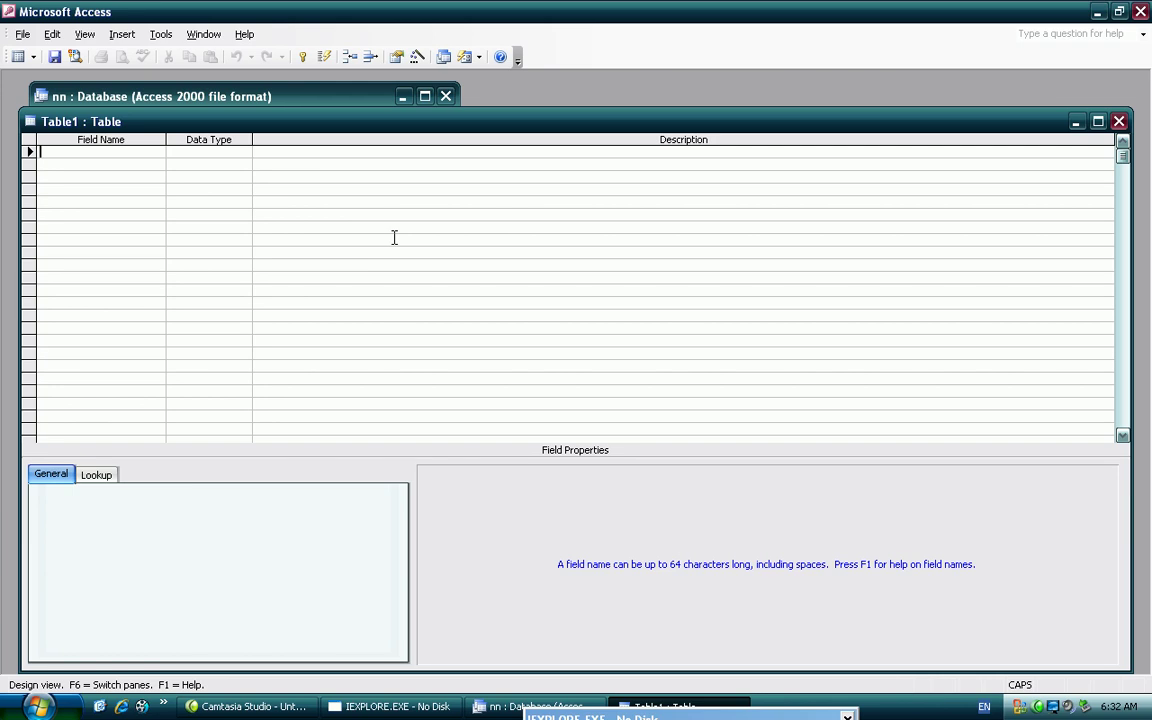
type("PROJECT")
key("Tab")
key("Tab")
key("Tab")
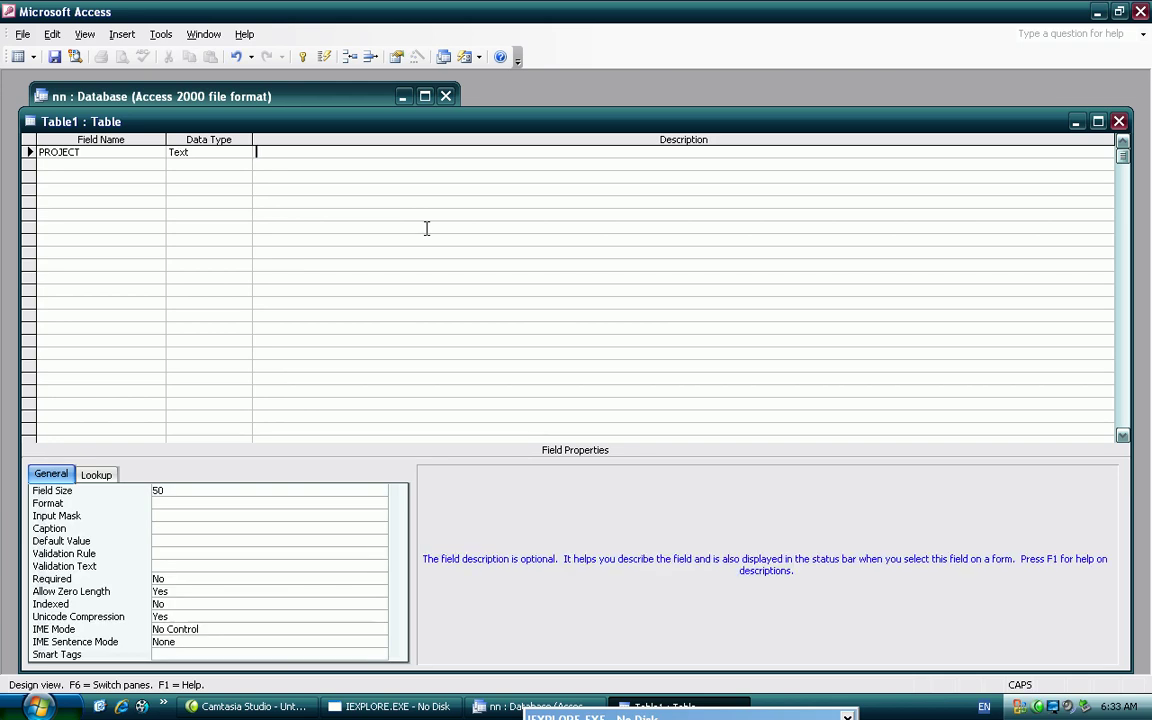
type("DONOR")
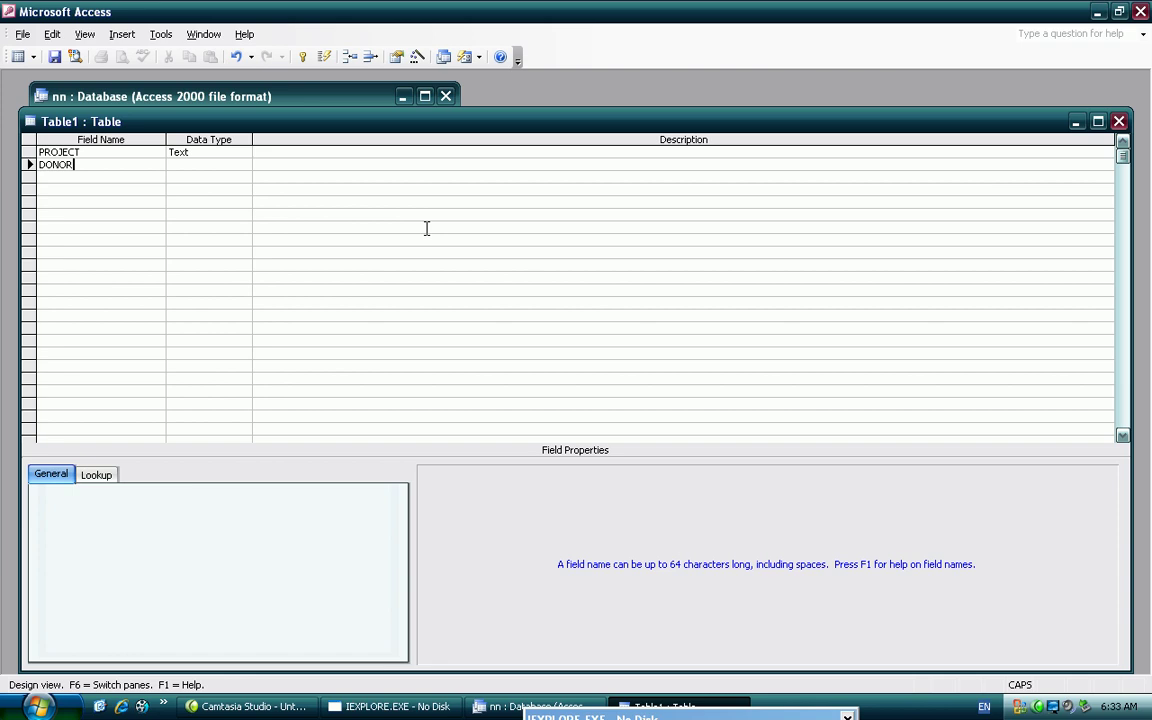
key("Tab")
key("Tab")
key("Tab")
type("LOCATION")
key("Tab")
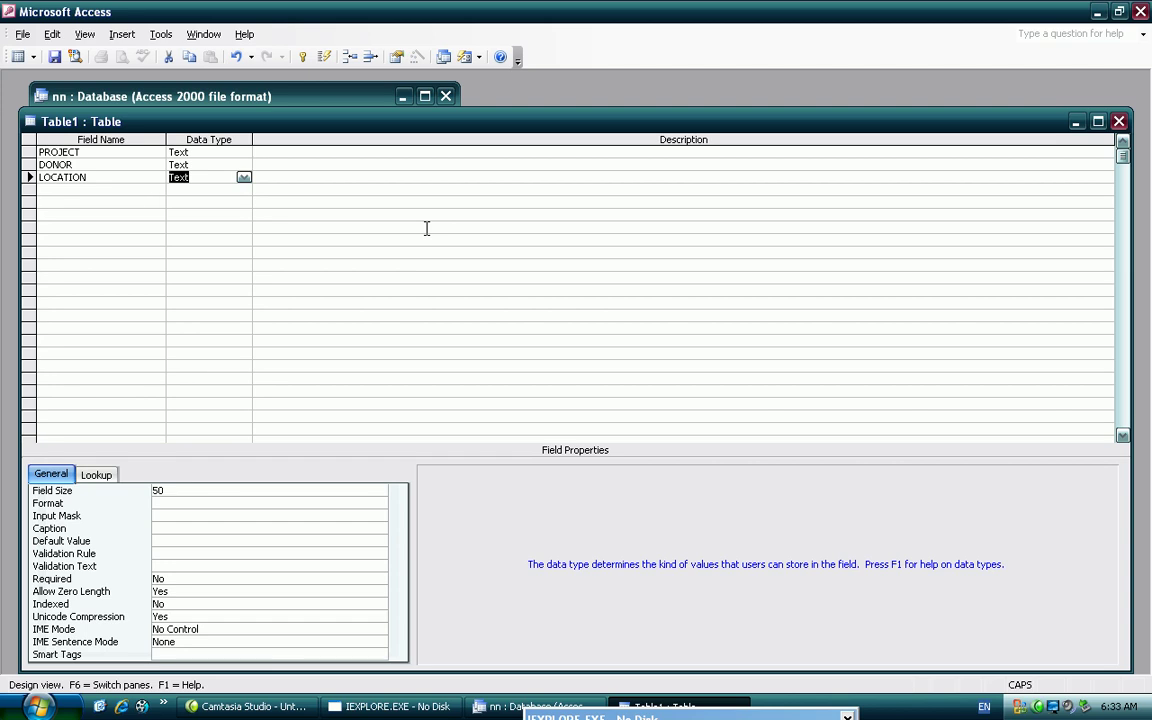
key("Tab")
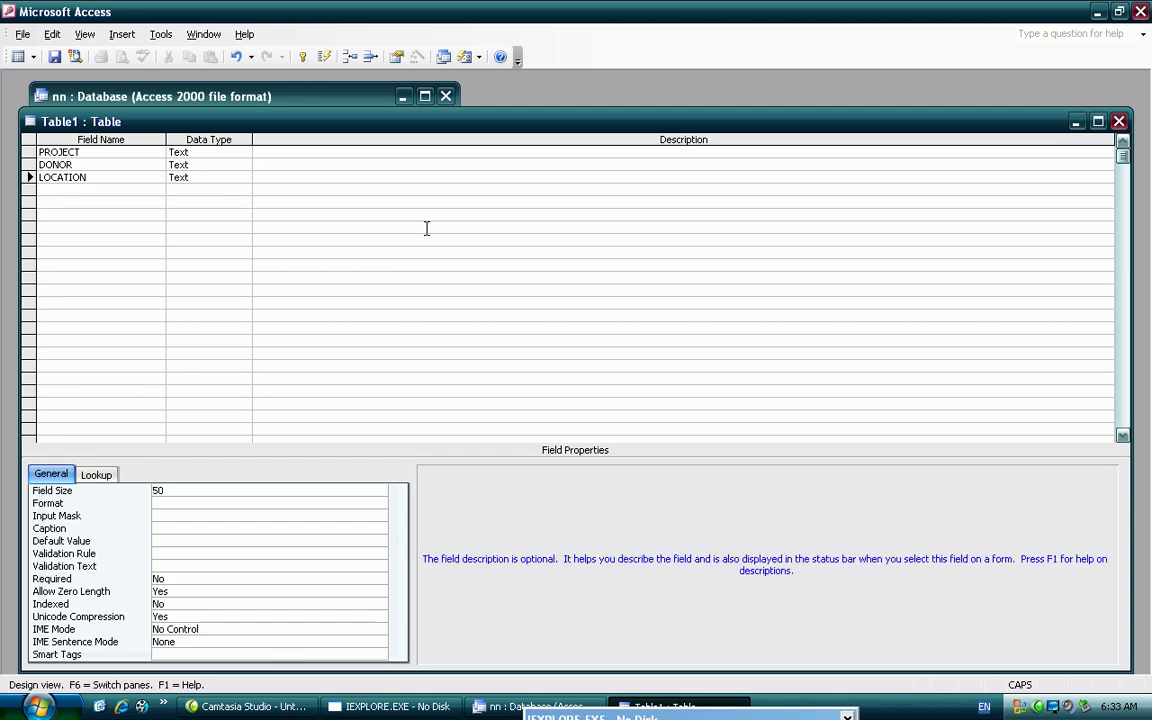
key("Tab")
Add SALARY and OTHER fields, both with the Number data type
type("SALARY")
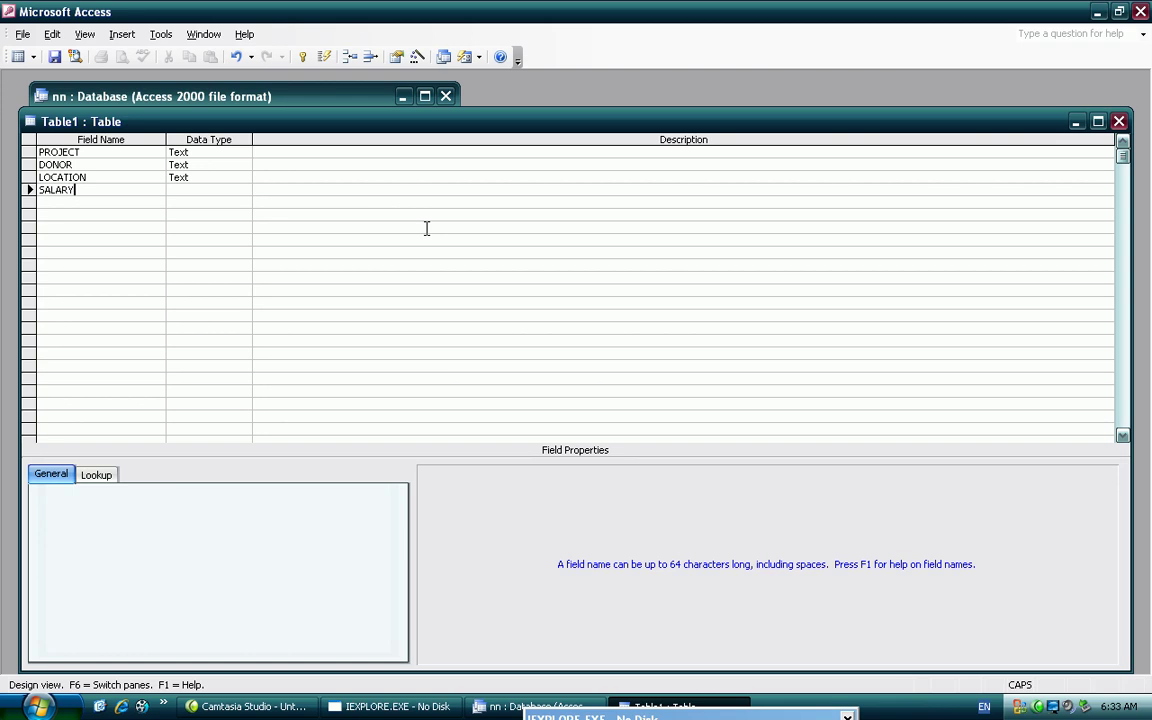
key("Tab")
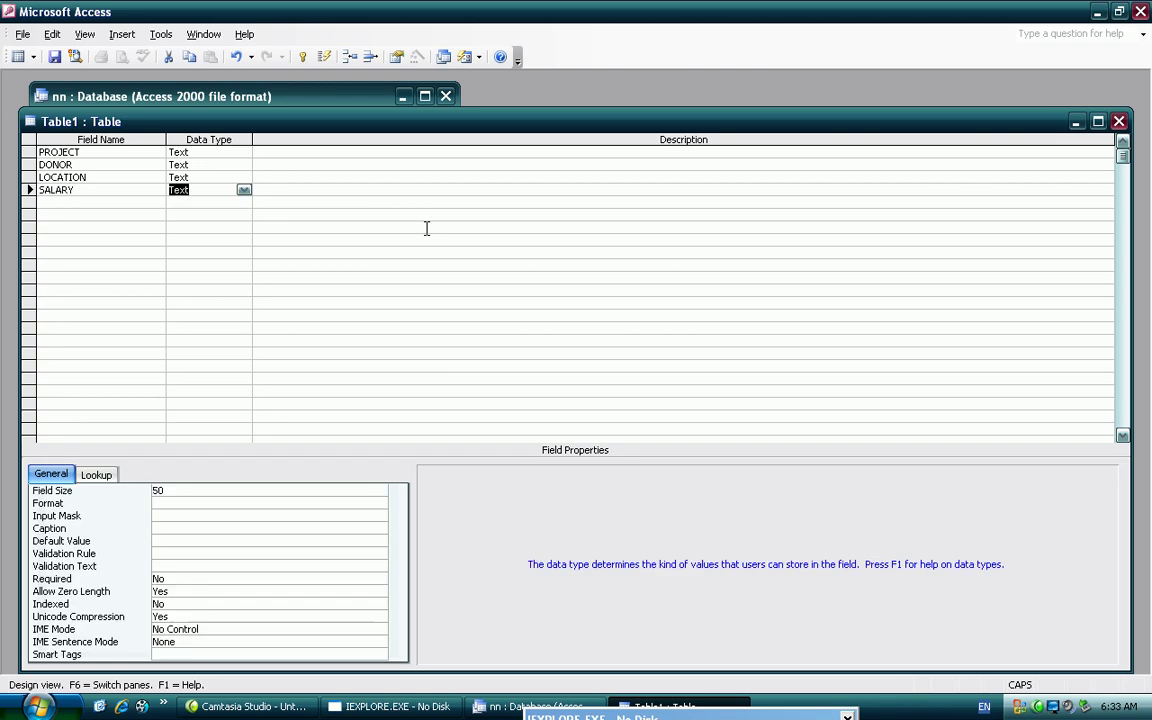
type("N")
key("Tab")
key("Tab")
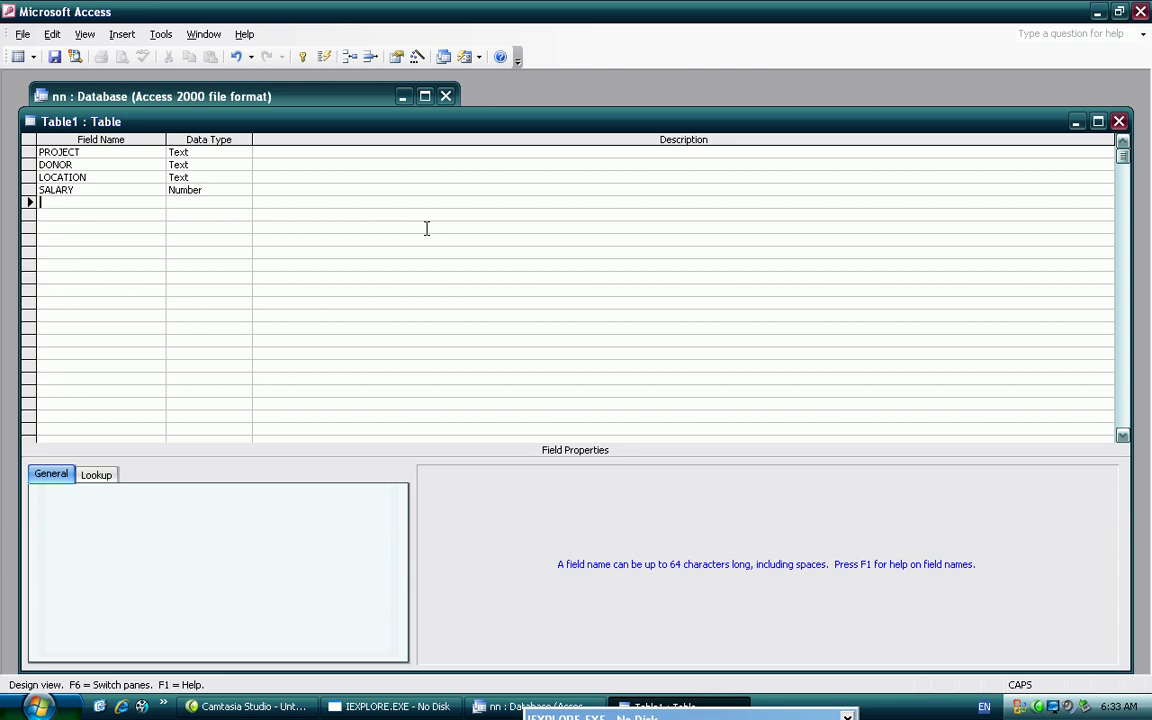
type("OTHER")
key("Tab")
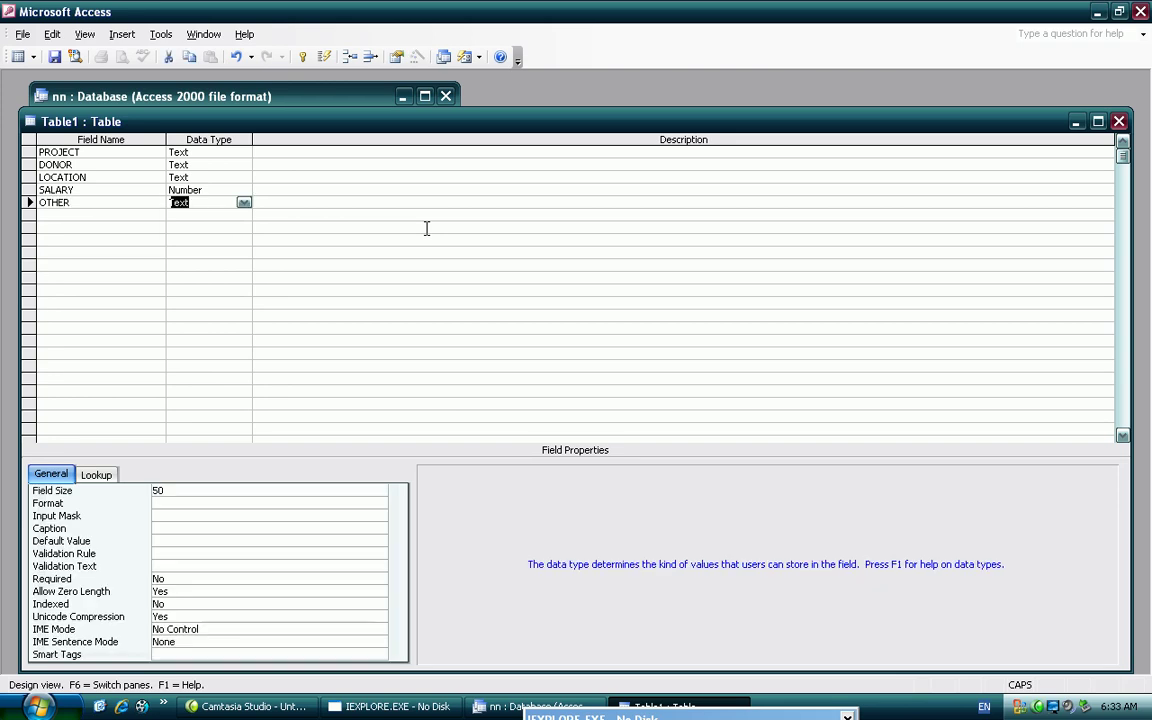
type("Number")
key("Tab")
key("Tab")
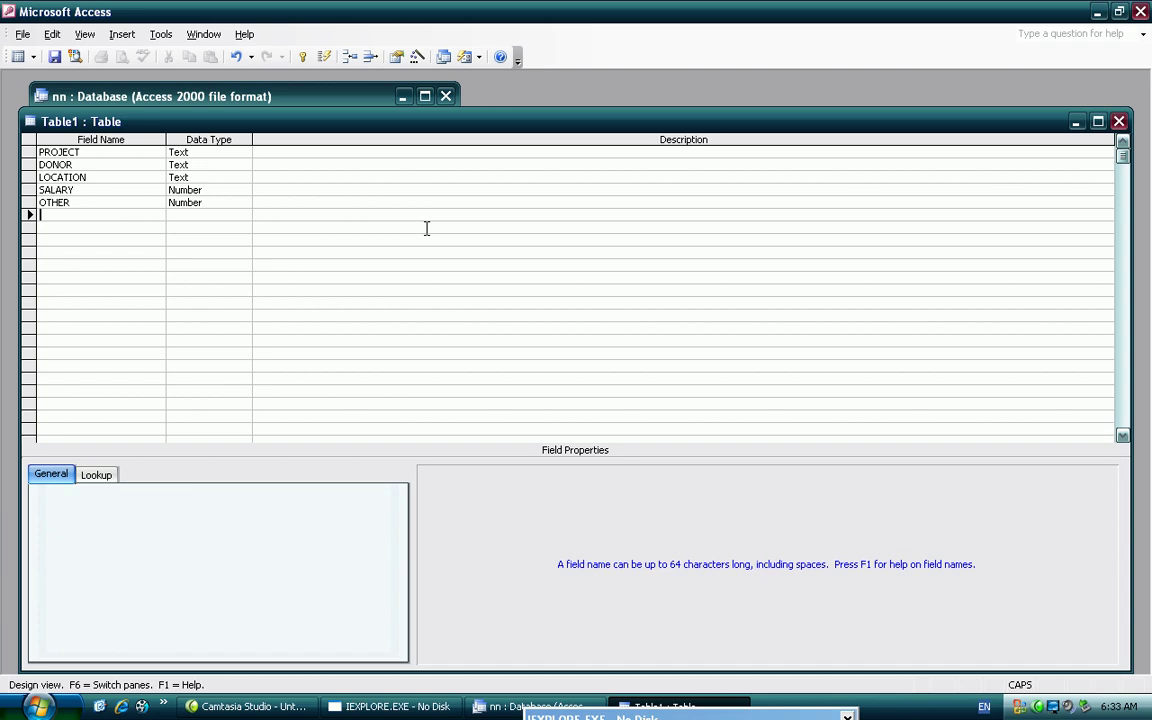
Close the design and save the table as SUB, declining a primary key
left_click(1119, 121)
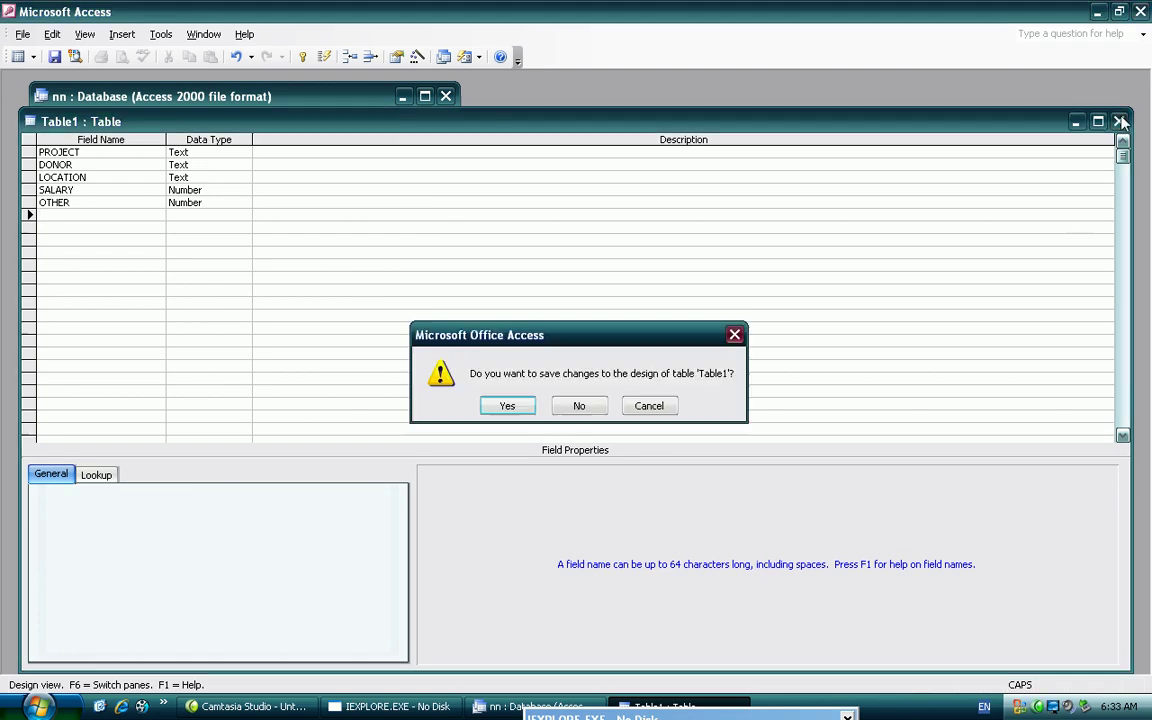
left_click(507, 406)
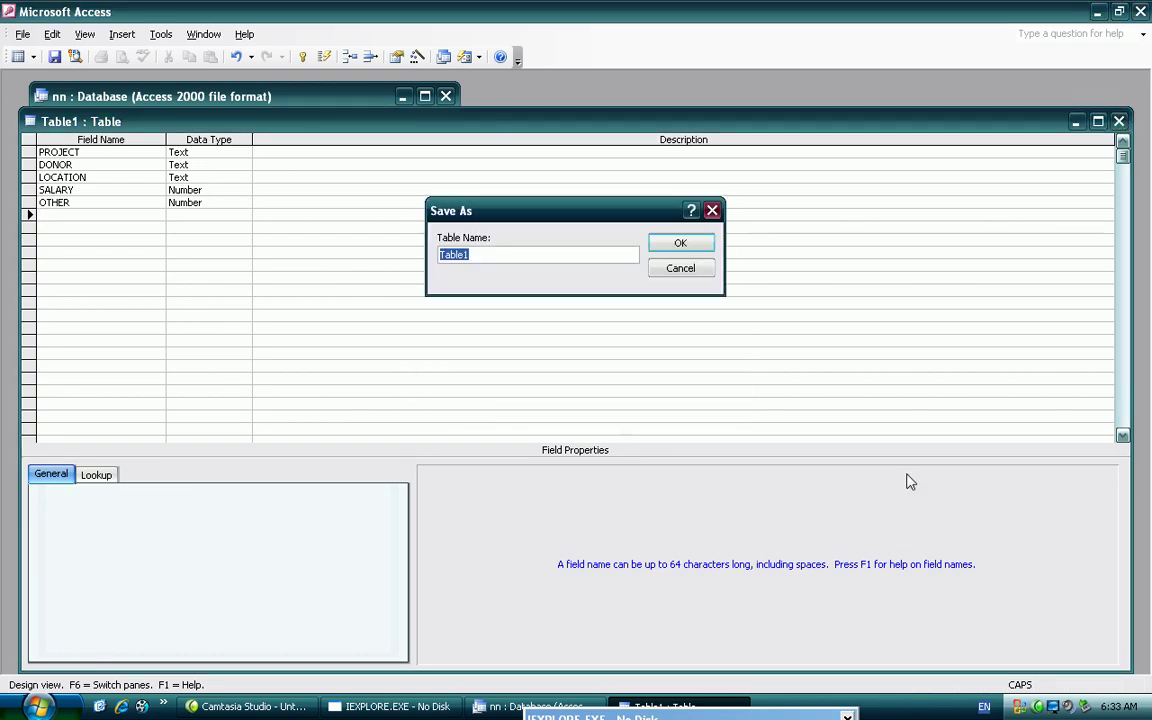
type("SUB")
key("Return")
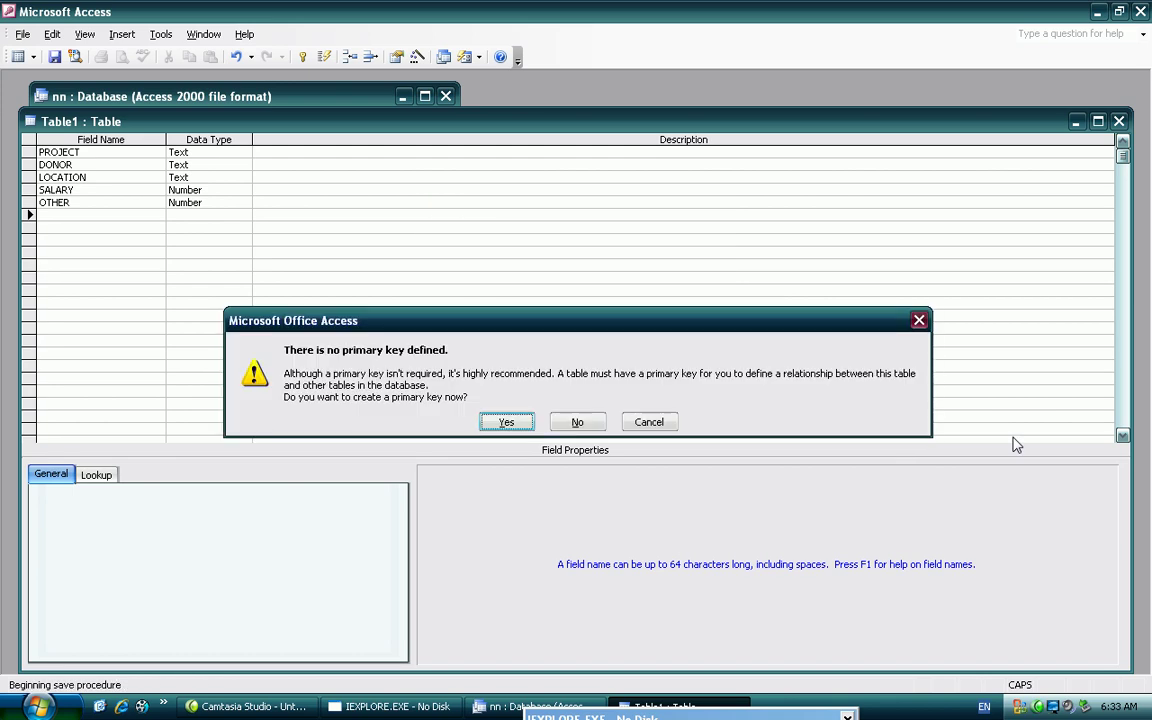
key("Tab")
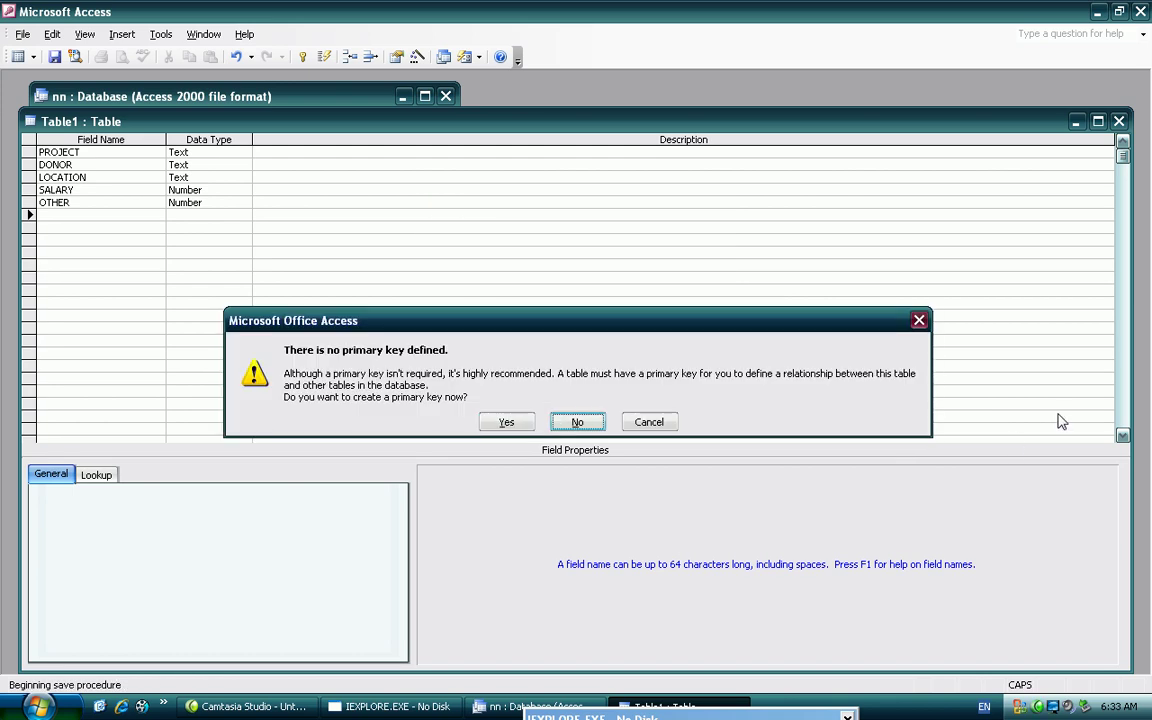
key("Return")
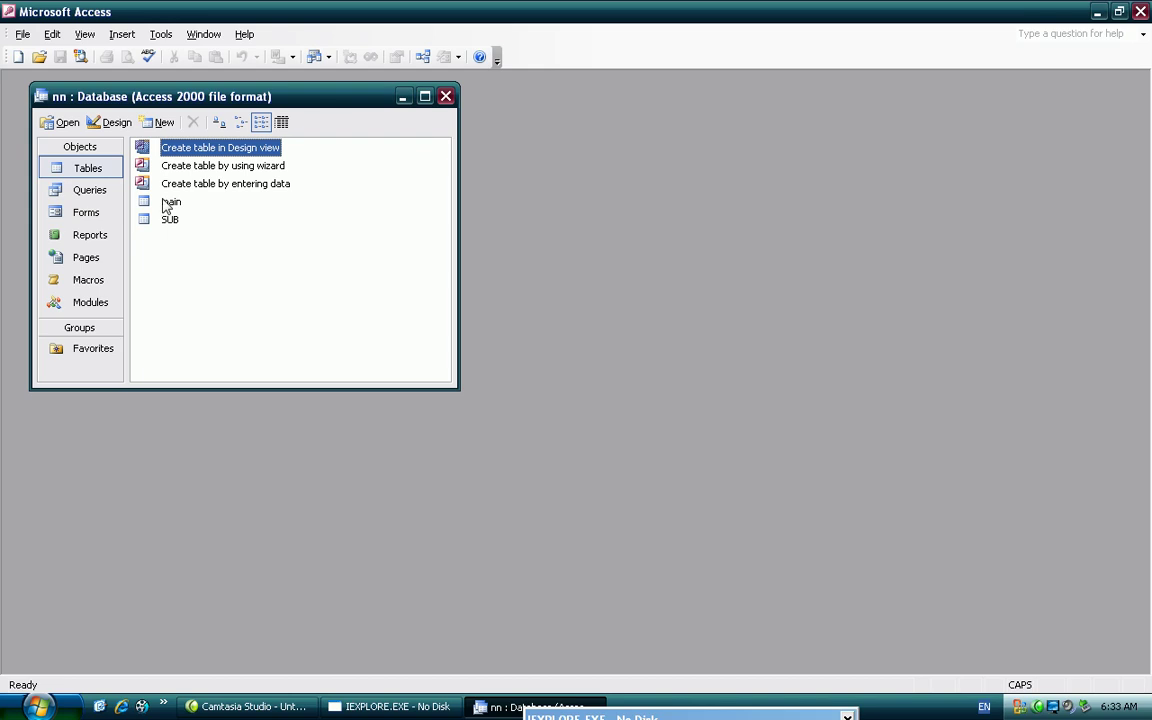
Enter SCHOOL, UN, BAGHLAN, 5000, 2000 as a record in SUB and close the datasheet
double_click(168, 219)
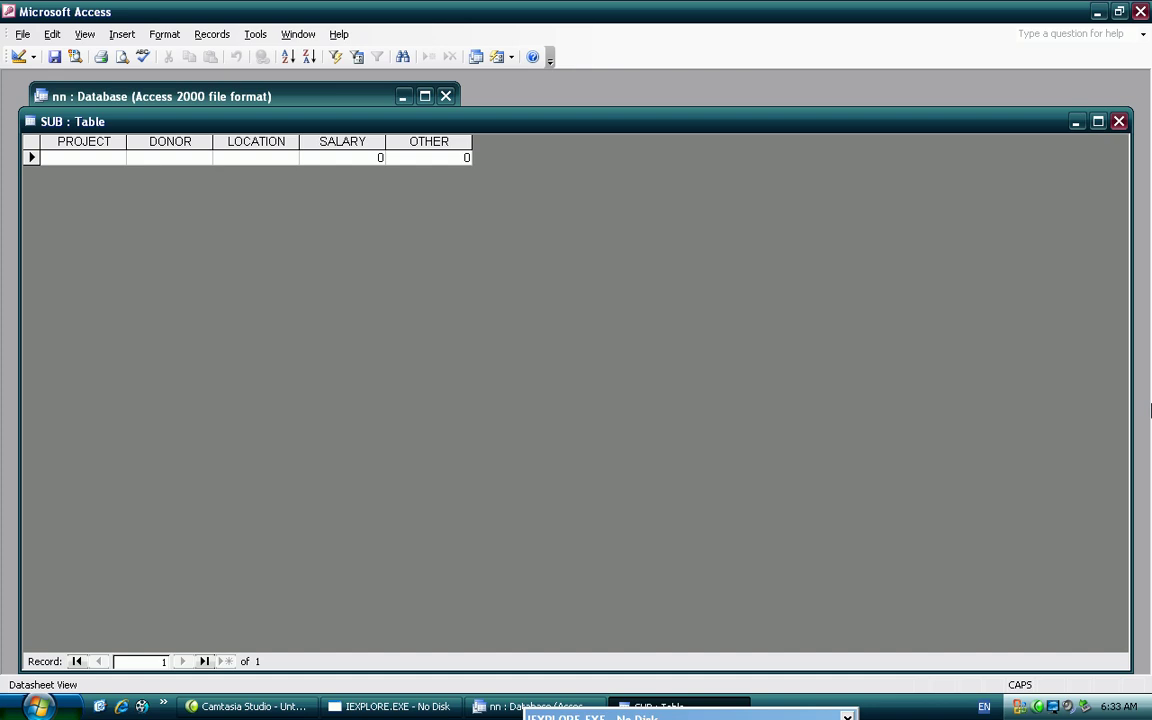
type("SCHOOL")
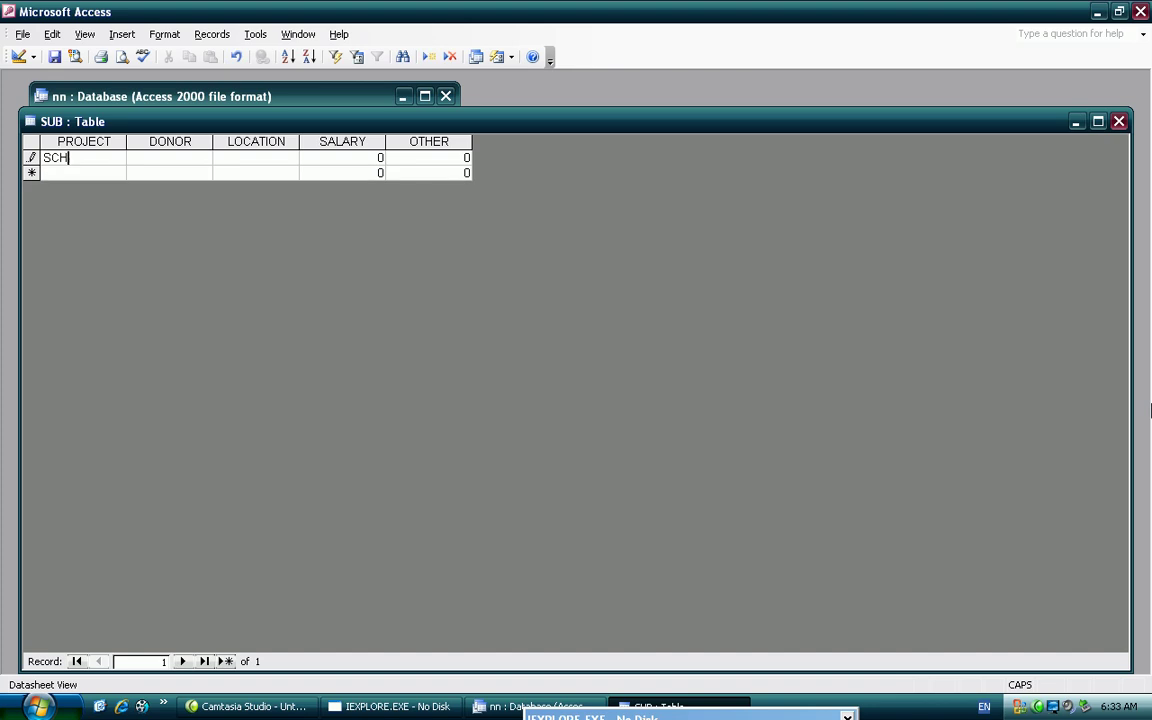
key("Tab")
type("UN")
key("Tab")
type("BAGHLAN")
key("Tab")
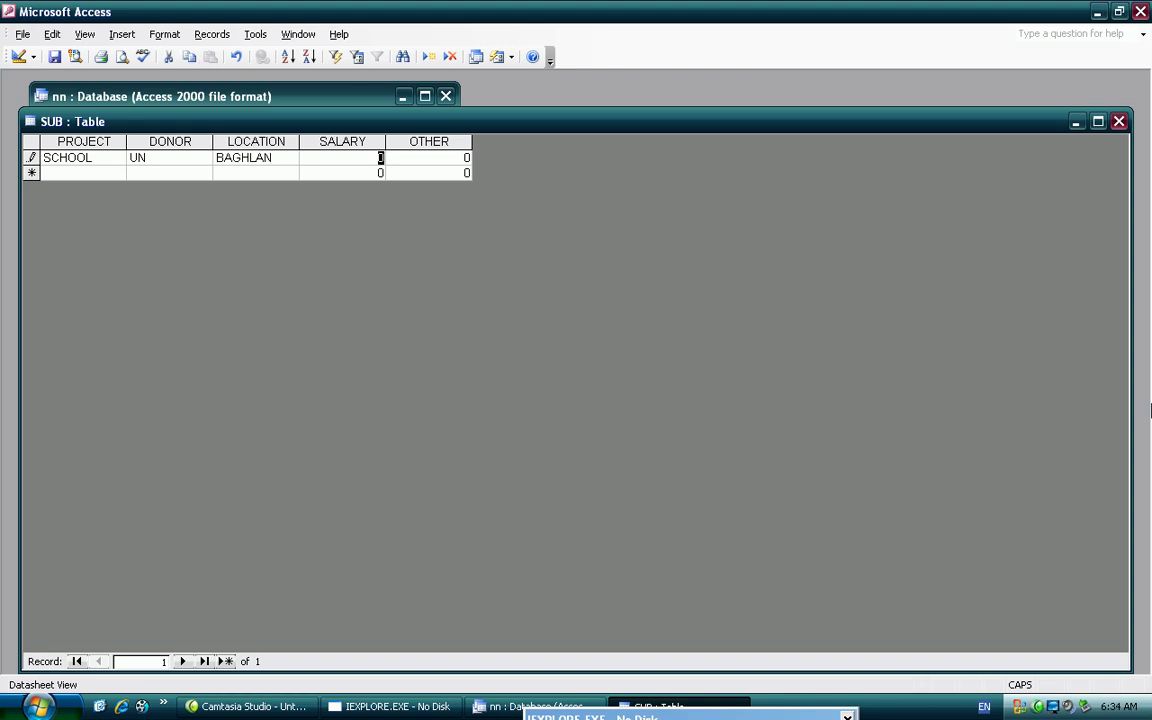
type("50000")
type("2000")
key("Tab")
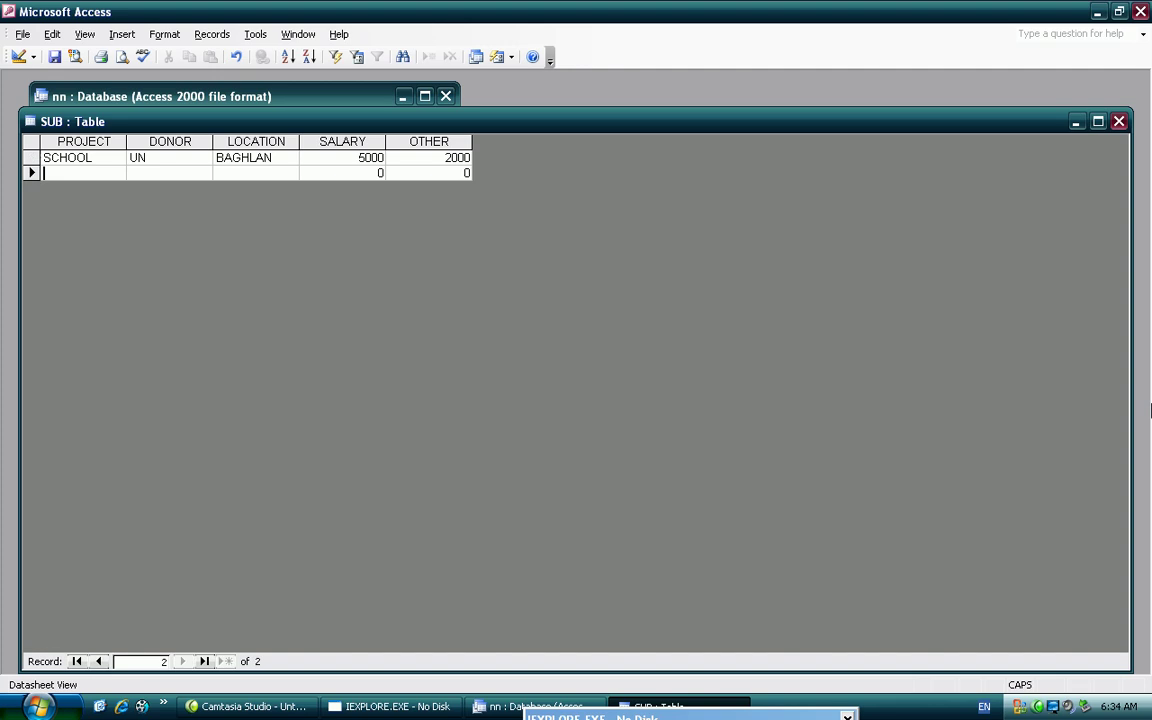
left_click(1119, 122)
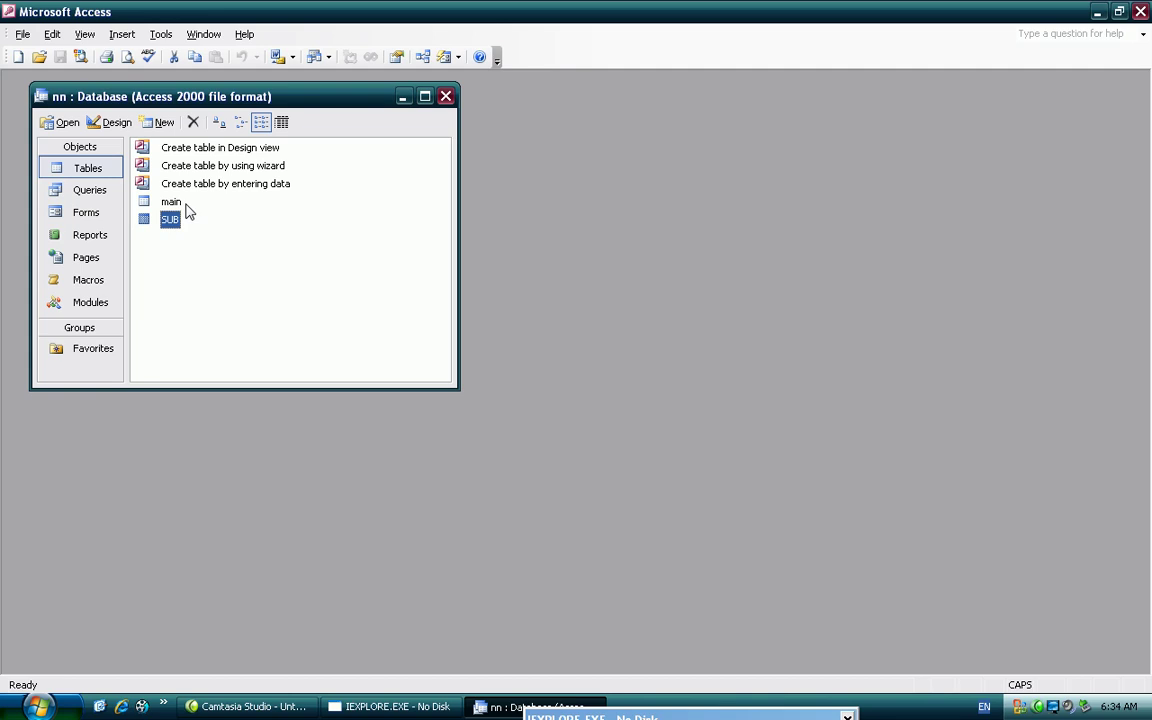
Create a new AutoForm: Datasheet form using the SUB table as its record source
left_click(104, 216)
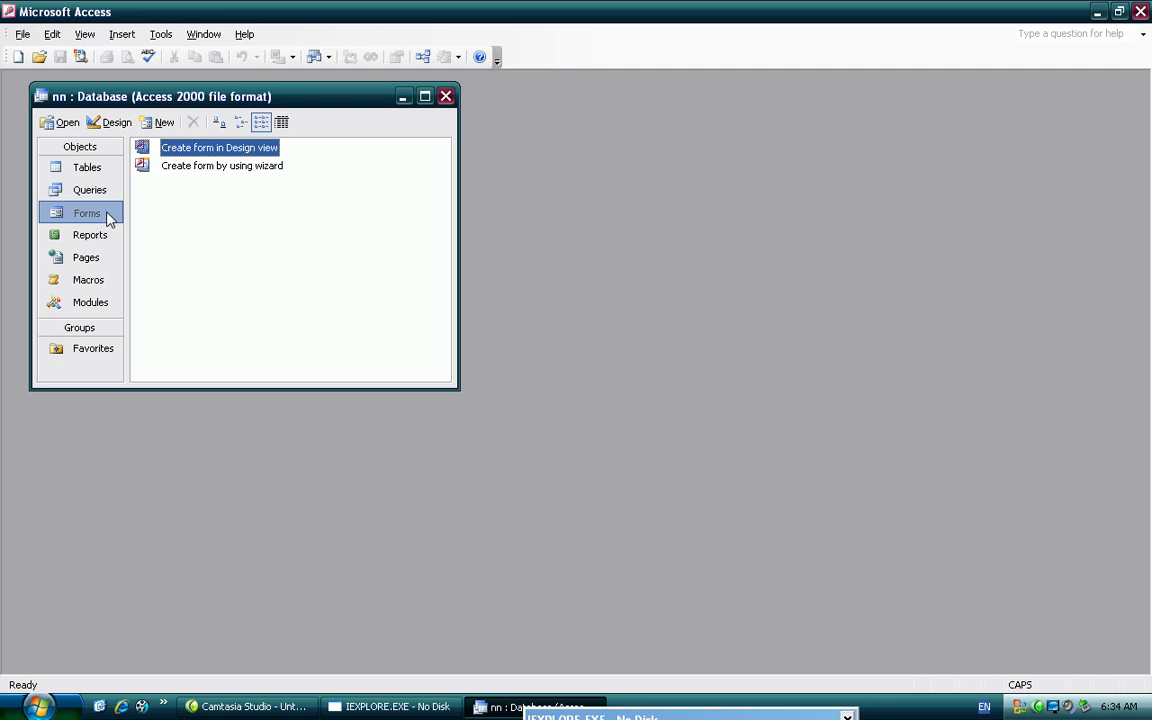
left_click(159, 122)
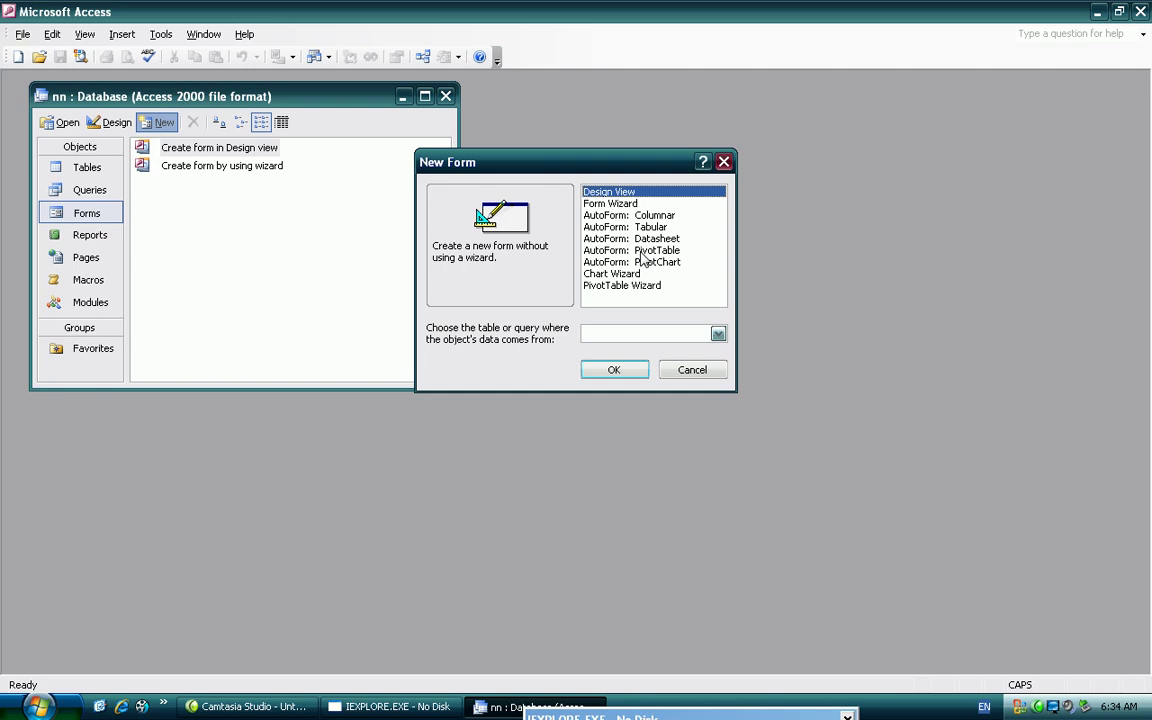
left_click(585, 238)
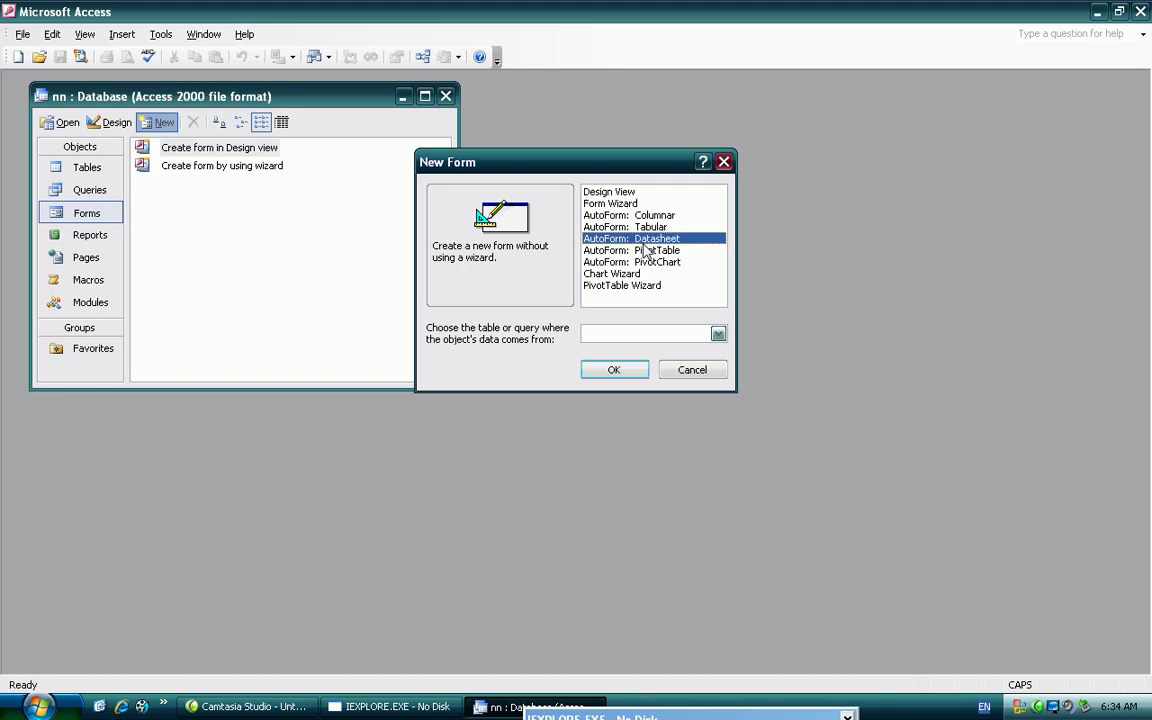
left_click(718, 334)
left_click(677, 362)
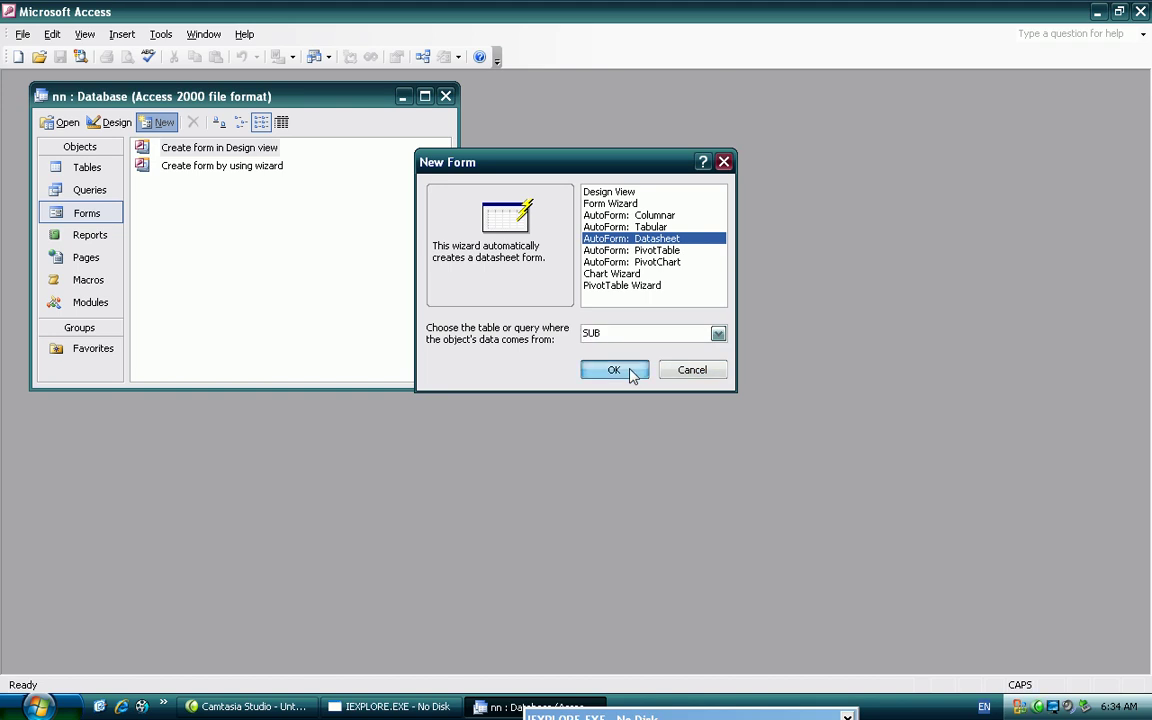
left_click(630, 372)
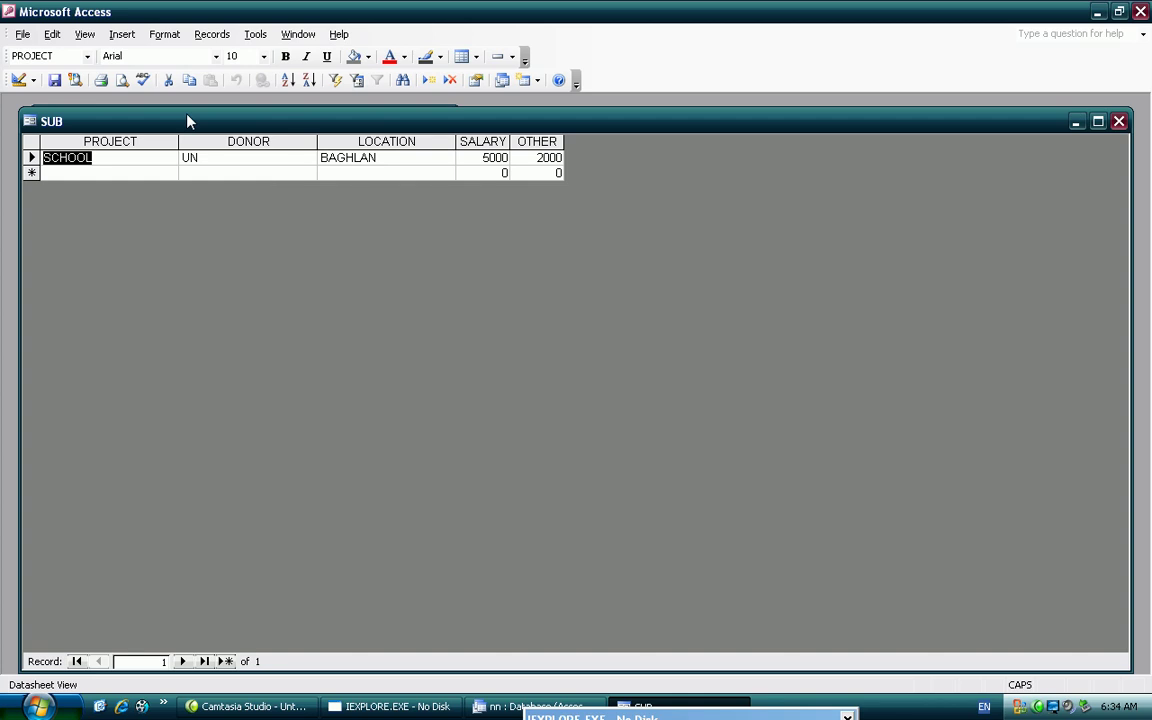
Switch Form1 to Design view, widen the Detail section and drag the Form Footer taller
left_click(33, 80)
left_click(45, 101)
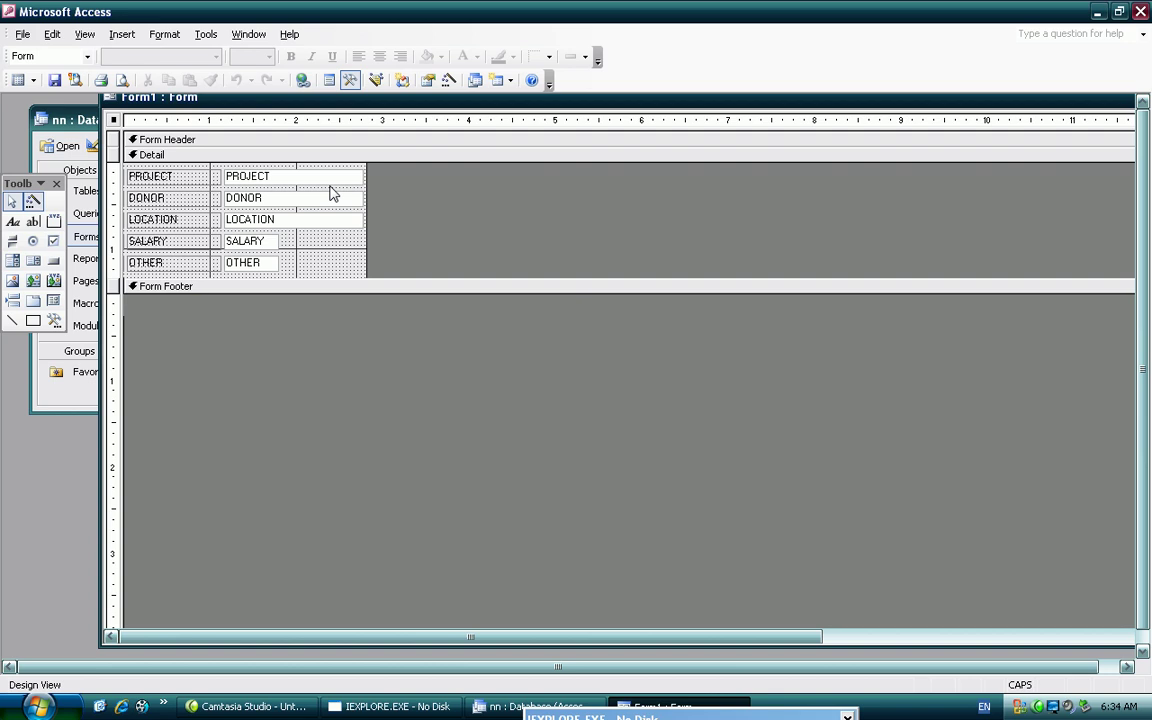
left_click_drag(365, 208, 852, 203)
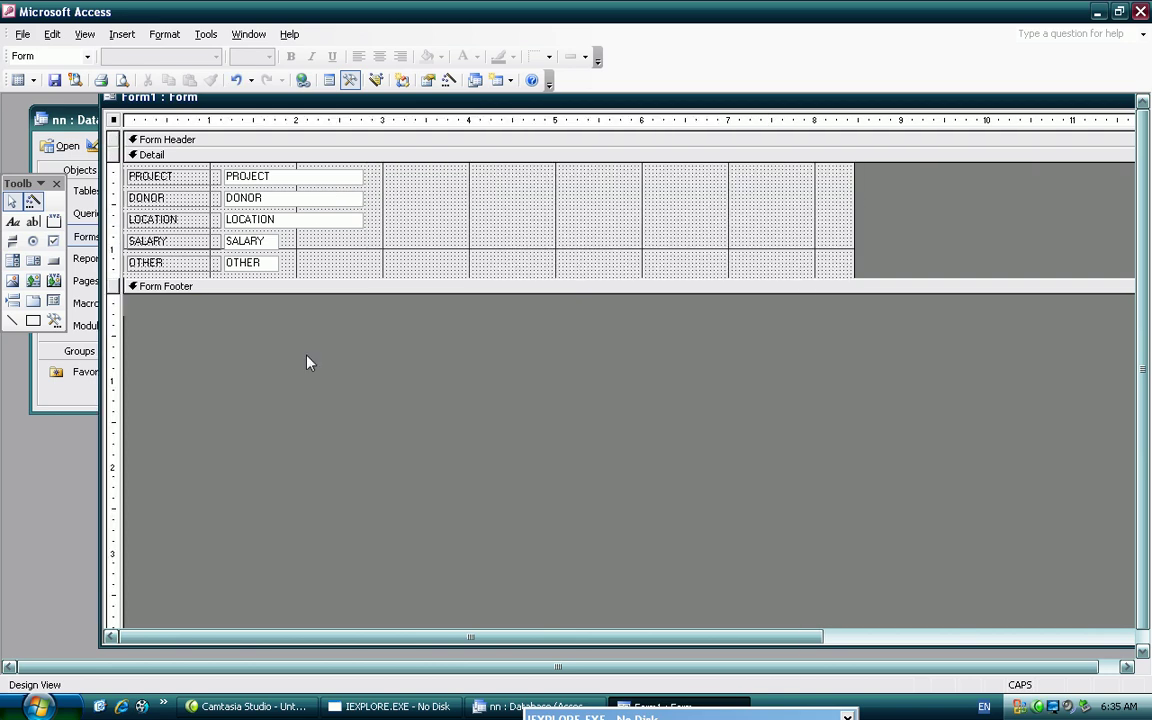
left_click_drag(270, 290, 274, 330)
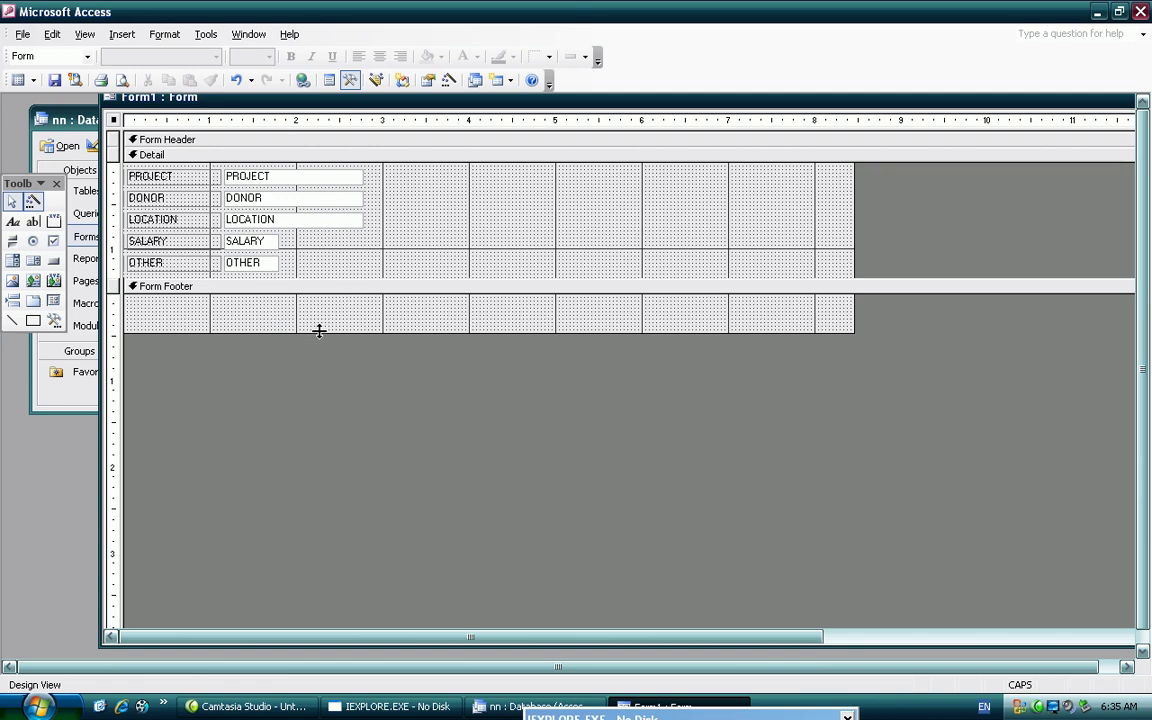
left_click_drag(319, 331, 325, 400)
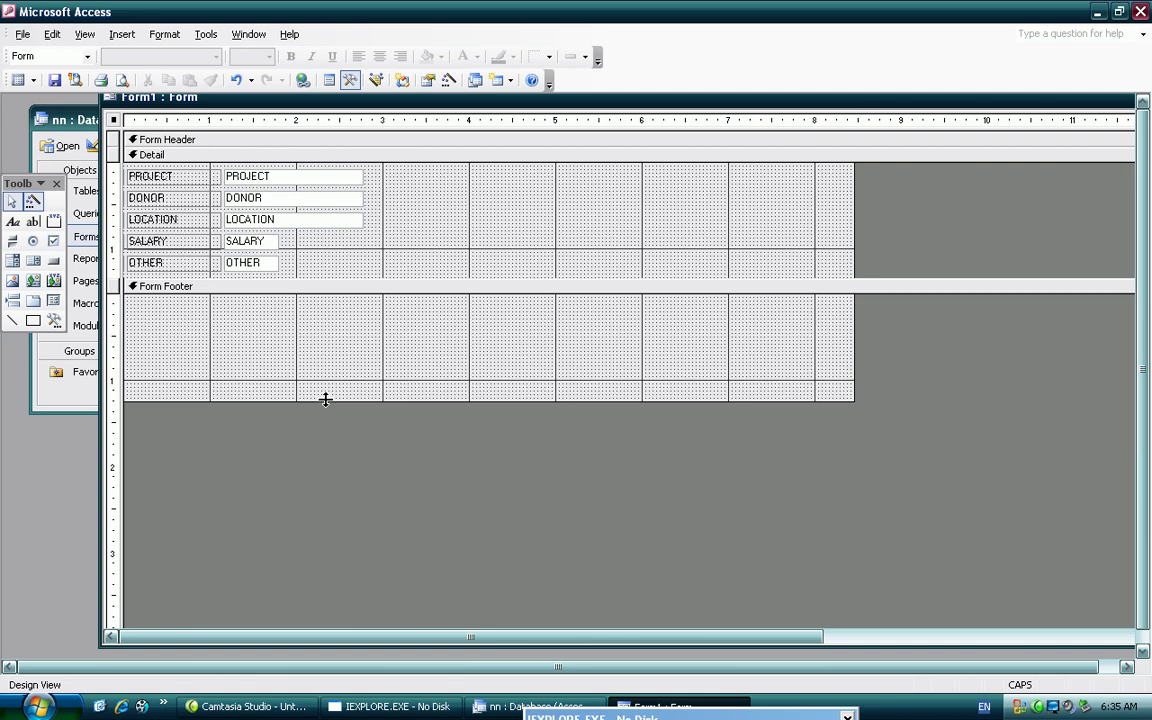